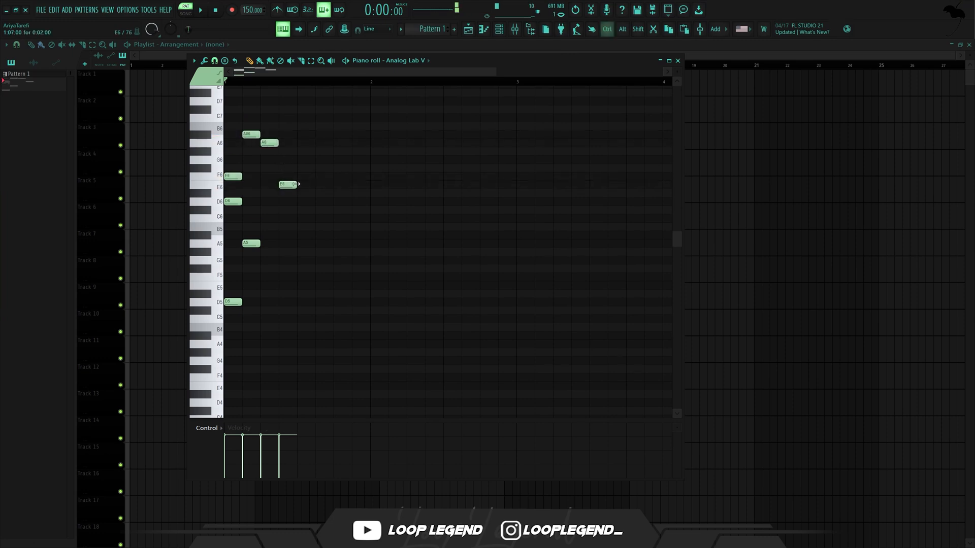
# Step: Audition the opening note figure and repeat it along the timeline by duplicating the selected notes
pyautogui.hotkey('ctrl', 'b')
pyautogui.press('space')
pyautogui.press('space')
pyautogui.moveTo(385, 218); pyautogui.dragTo(275, 219)
pyautogui.hotkey('ctrl', 'b')
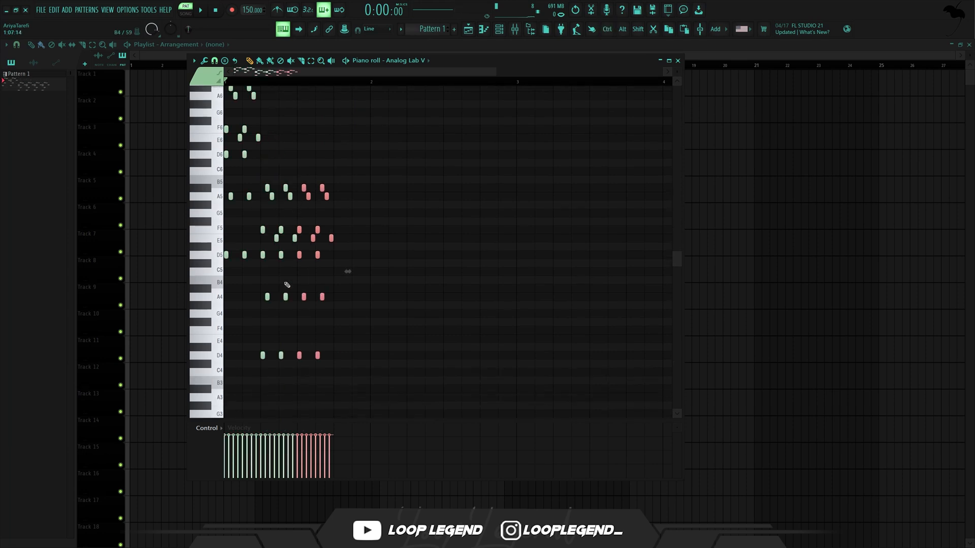
pyautogui.hotkey('ctrl', 'b')
# Step: Delete the unwanted notes from the repeated arpeggio and set the selected upper notes in its last two repeats to D6
pyautogui.scroll(2, 277, 274)
pyautogui.keyDown('ctrl'); pyautogui.click(221, 236); pyautogui.keyUp('ctrl')
pyautogui.press('Delete')
pyautogui.keyDown('ctrl'); pyautogui.click(222, 230); pyautogui.keyUp('ctrl')
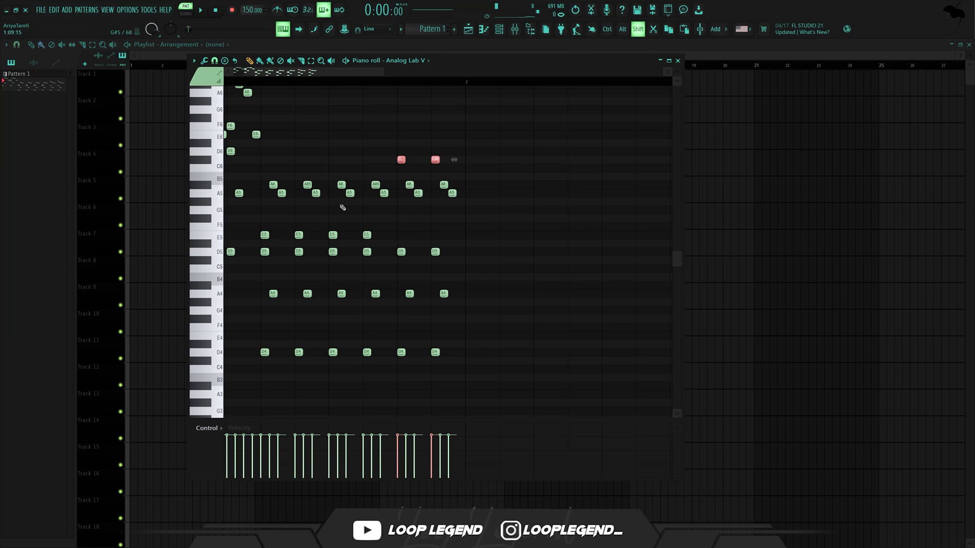
pyautogui.scroll(-2, 437, 275)
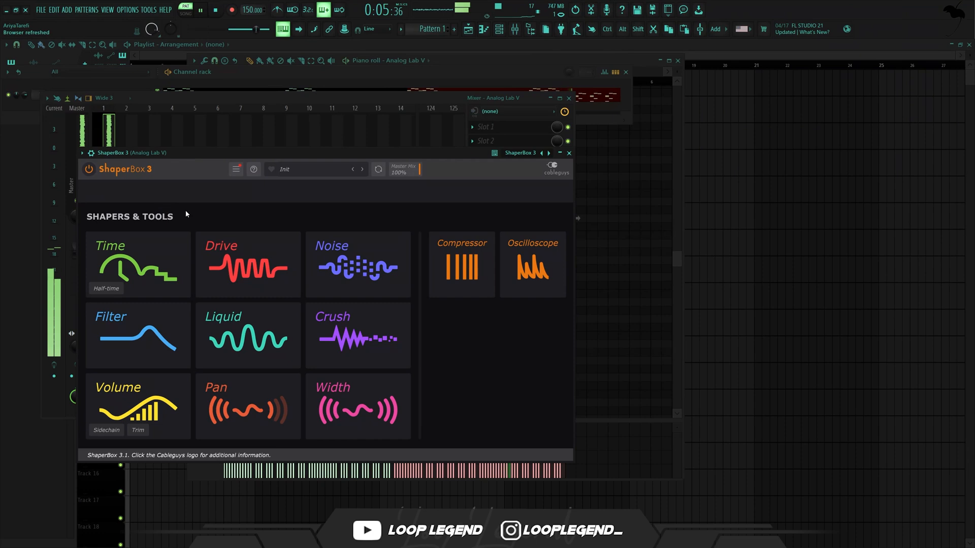
# Step: Add a Time shaper in ShaperBox 3 on Analog Lab V, using the Reverse end 1 pattern over 2 bars, and adjust its mix
pyautogui.click(151, 238)
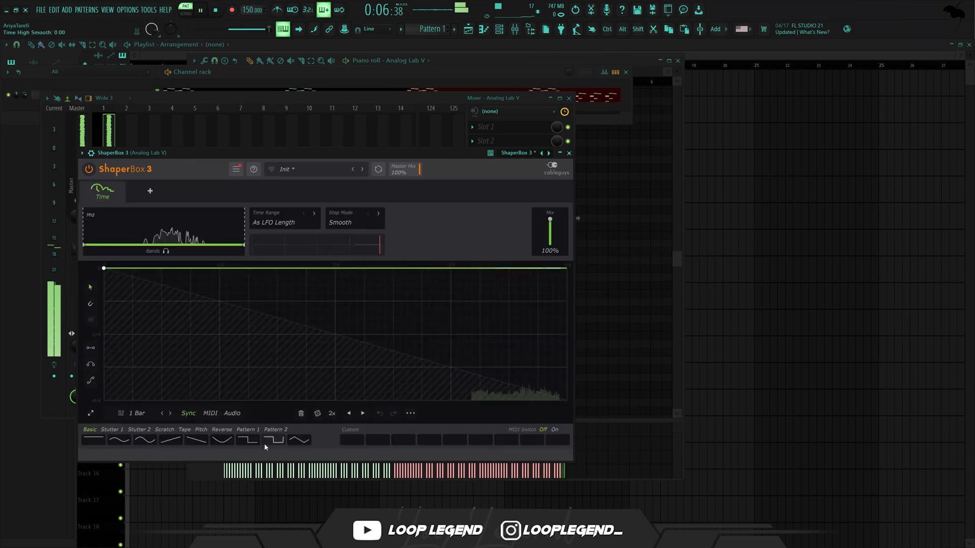
pyautogui.click(277, 437)
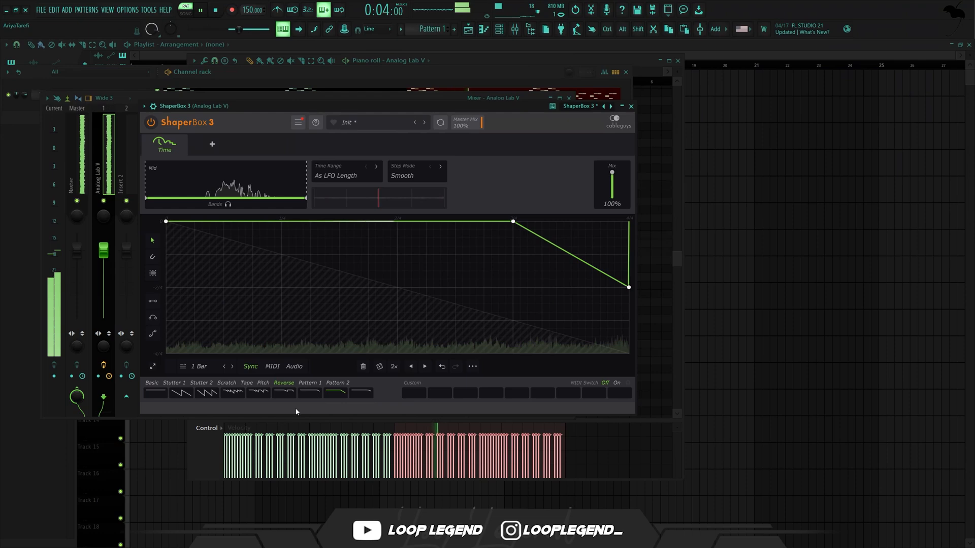
pyautogui.click(233, 368)
pyautogui.click(312, 395)
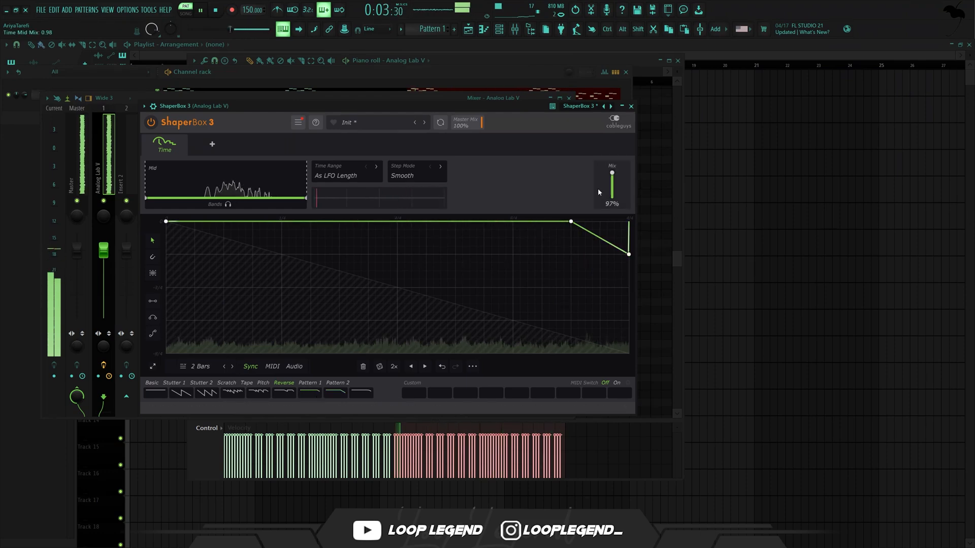
pyautogui.moveTo(612, 177); pyautogui.dragTo(612, 169)
pyautogui.press('Escape')
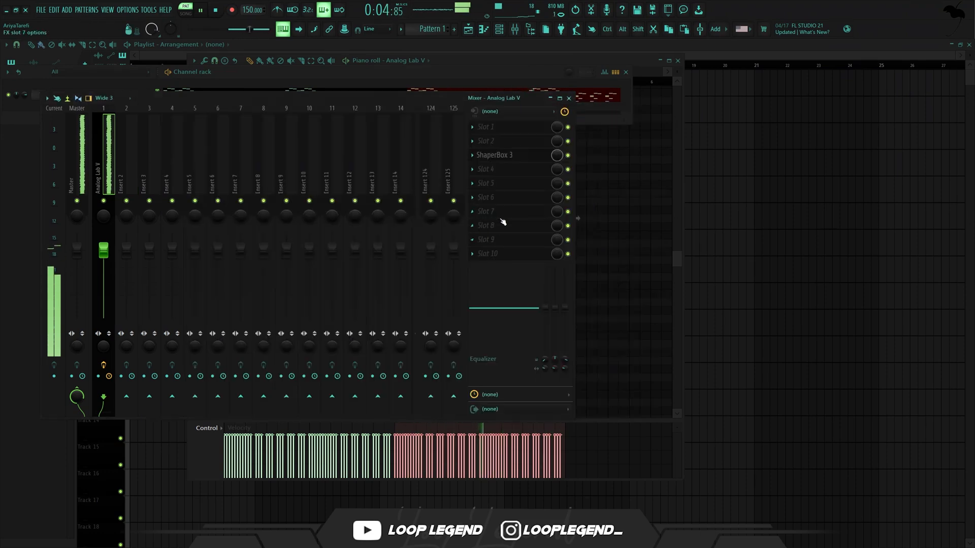
# Step: Load Fruity Parametric EQ 2 in slot 7 with the Low Cut + High Cut preset and shape its curve, with the low cut around 294 Hz
pyautogui.click(502, 222)
pyautogui.click(289, 403)
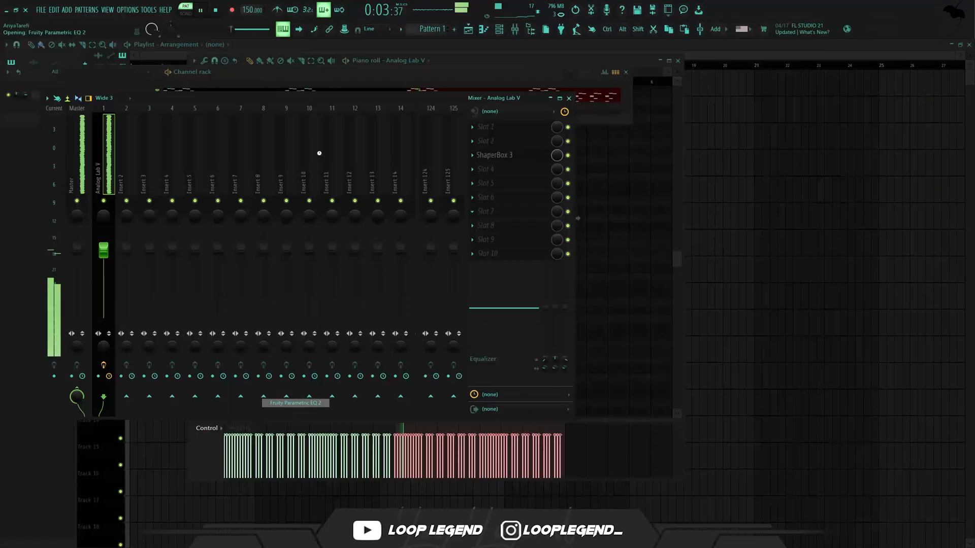
pyautogui.click(329, 104)
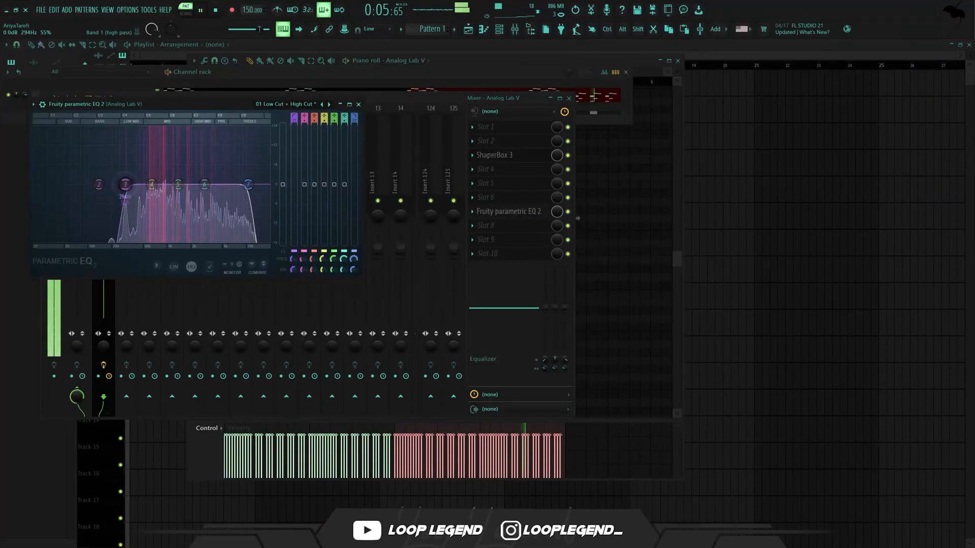
pyautogui.moveTo(177, 184); pyautogui.dragTo(163, 203)
pyautogui.press('Escape')
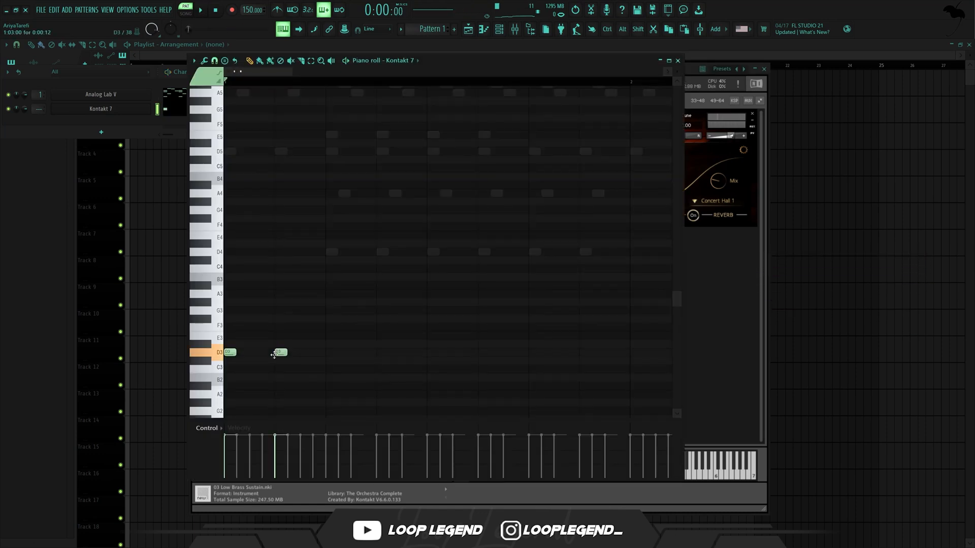
# Step: Place a third D3 note for the Kontakt 7 brass on the second beat, extend it into a long note and audition the line
pyautogui.click(334, 352)
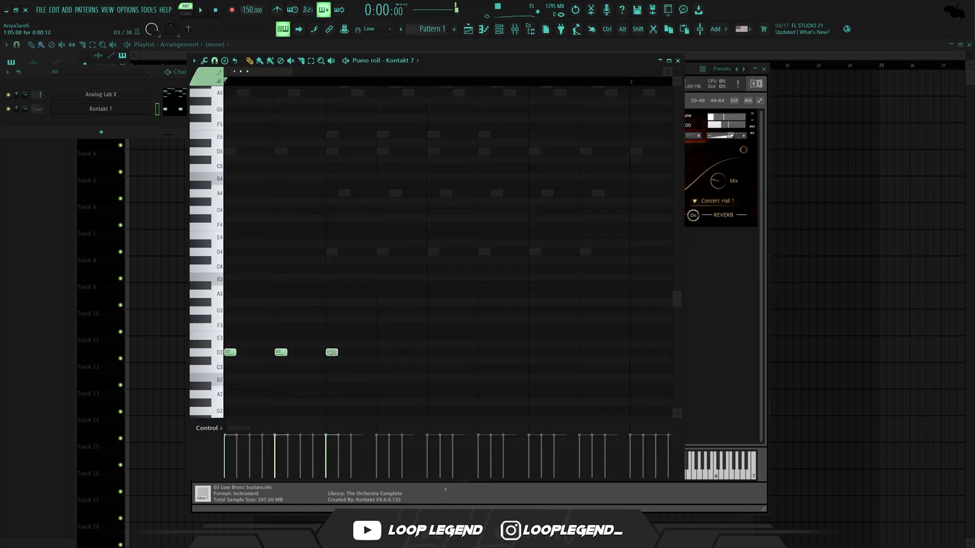
pyautogui.press('space')
pyautogui.scroll(-1, 508, 355)
pyautogui.click(512, 352)
pyautogui.scroll(-3, 505, 354)
pyautogui.press('space')
pyautogui.rightClick(504, 354)
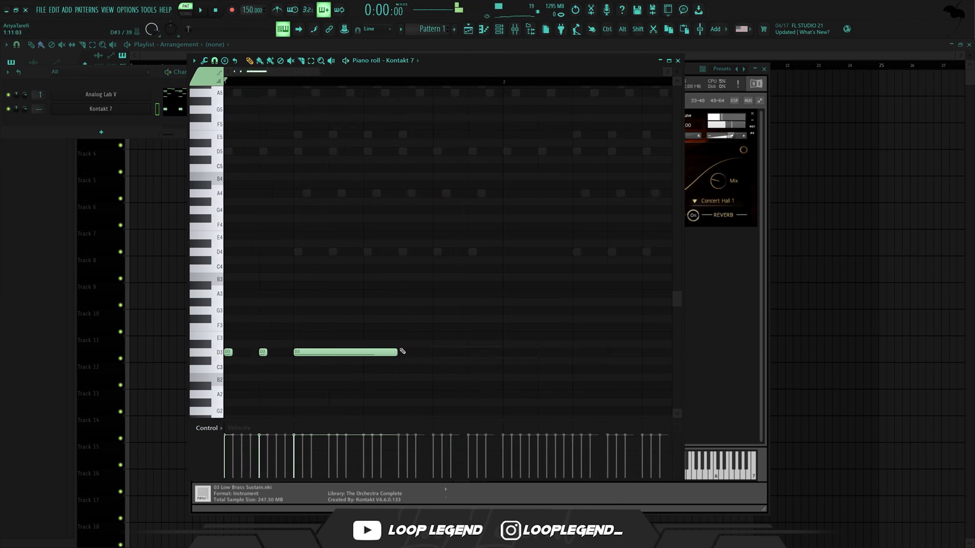
# Step: Shorten the long D3 brass note slightly and add another D3 note after it
pyautogui.moveTo(398, 351); pyautogui.dragTo(380, 352)
pyautogui.press('space')
pyautogui.click(402, 353)
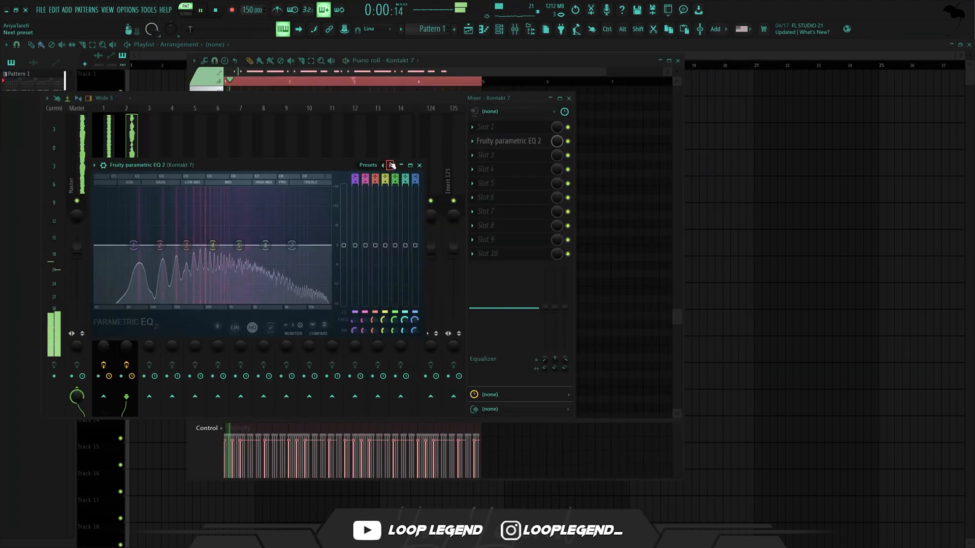
# Step: Apply the Low Cut + High Cut preset to the Kontakt 7 track's Fruity Parametric EQ 2, with the low cut around 250 Hz
pyautogui.click(391, 165)
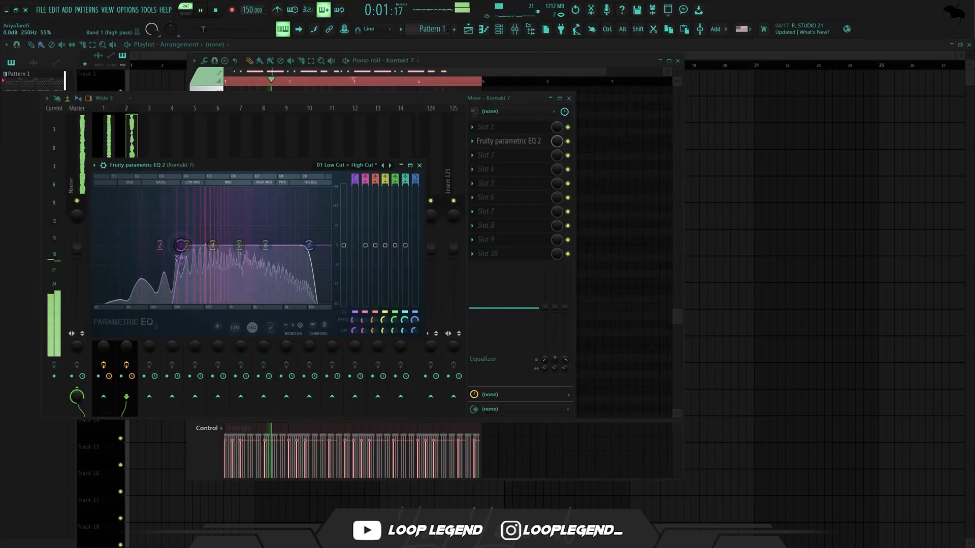
pyautogui.press('Escape')
pyautogui.press('Escape')
pyautogui.press('space')
# Step: Deselect the brass notes and place a D4 note at the start of the pattern, above the D3 line
pyautogui.hotkey('ctrl', 'd')
pyautogui.click(227, 207)
pyautogui.scroll(2, 198, 207)
pyautogui.scroll(1, 241, 214)
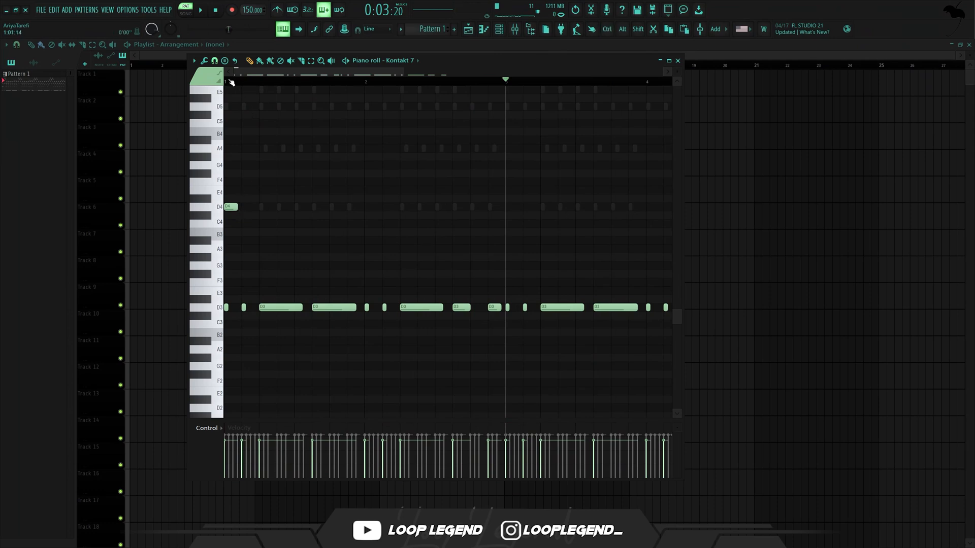
# Step: Change the piano roll's snap setting, shorten the D4 note and duplicate it to start a fast melody
pyautogui.click(215, 61)
pyautogui.click(226, 155)
pyautogui.keyDown('ctrl'); pyautogui.click(233, 207); pyautogui.keyUp('ctrl')
pyautogui.moveTo(241, 208); pyautogui.dragTo(231, 207)
pyautogui.scroll(3, 231, 205)
pyautogui.hotkey('ctrl', 'b')
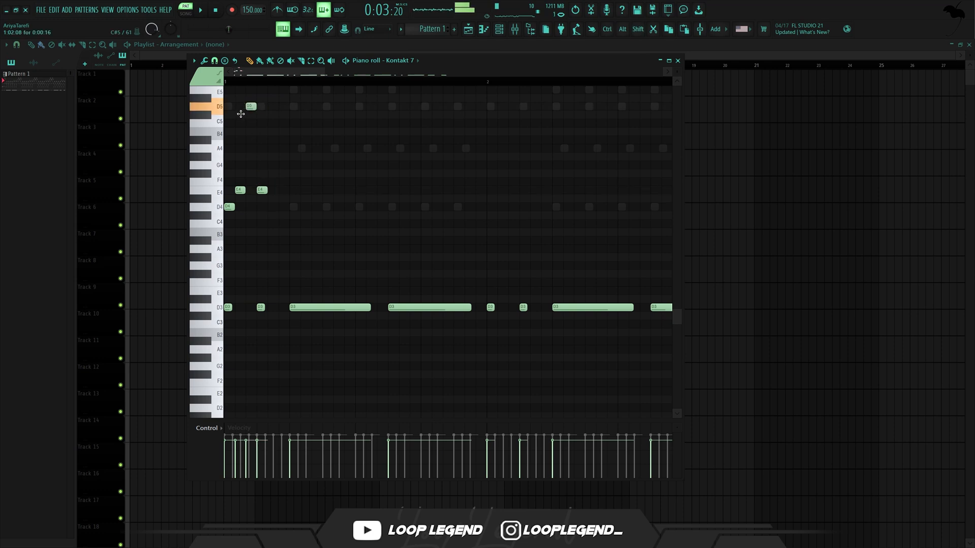
# Step: Audition the short melody notes and lengthen them into a slower D4, E4, A4 rise
pyautogui.press('space')
pyautogui.press('space')
pyautogui.moveTo(300, 120); pyautogui.dragTo(178, 237)
pyautogui.scroll(3, 289, 187)
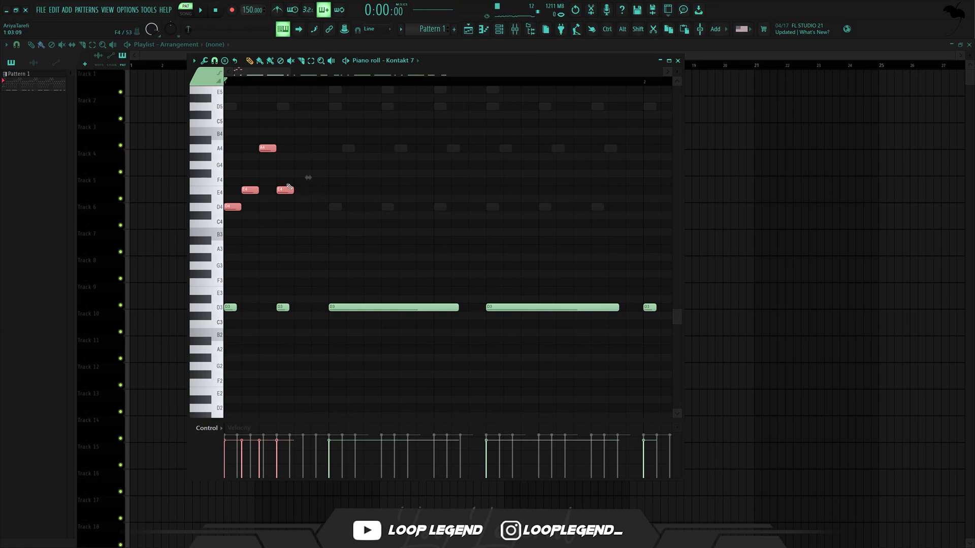
pyautogui.moveTo(291, 177); pyautogui.dragTo(290, 177)
pyautogui.press('space')
pyautogui.press('space')
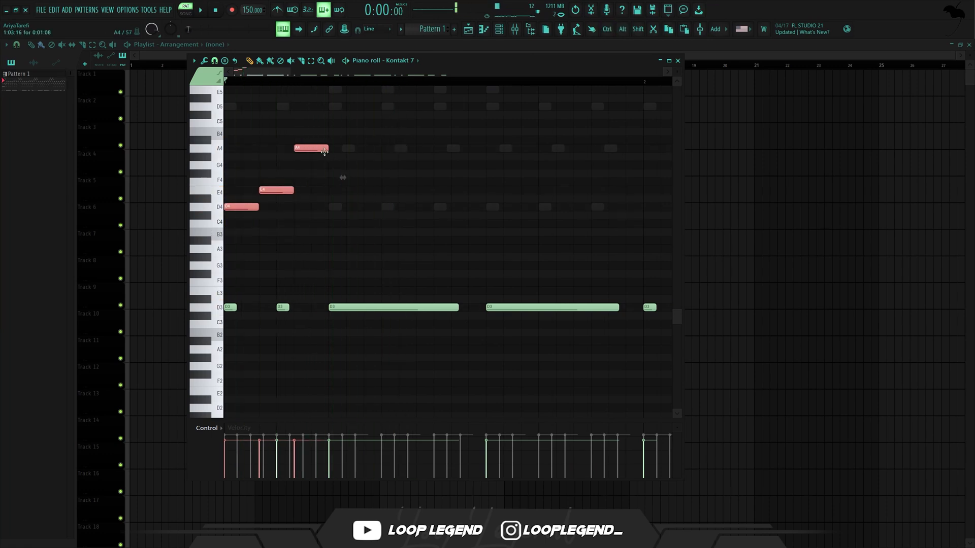
# Step: Add a note after the A4, settle it on E4, extend it into a long closing note and audition the phrase
pyautogui.click(335, 191)
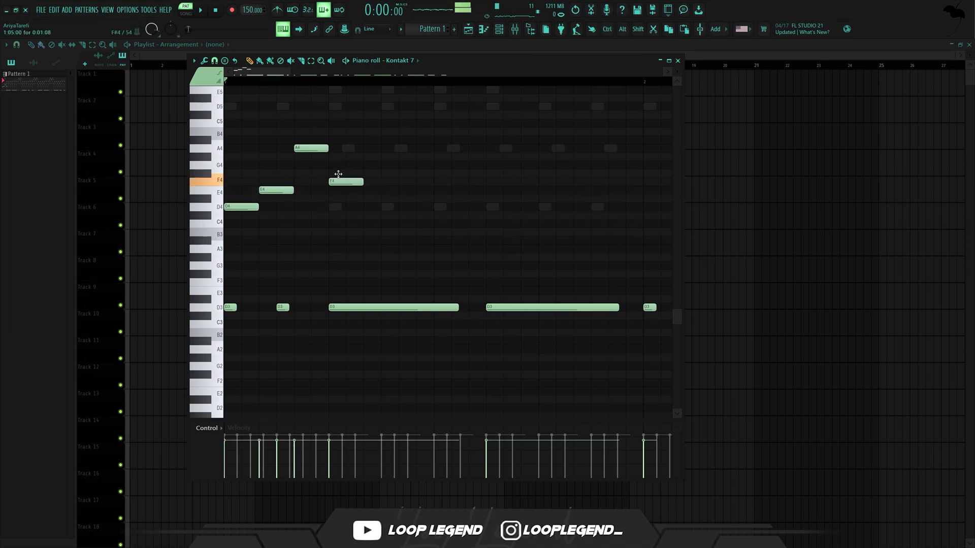
pyautogui.press('space')
pyautogui.moveTo(362, 191); pyautogui.dragTo(436, 188)
pyautogui.press('space')
# Step: Duplicate the melody phrase once and raise the copy's long closing note to F4
pyautogui.moveTo(414, 224); pyautogui.dragTo(53, 76)
pyautogui.hotkey('ctrl', 'b')
pyautogui.scroll(-2, 300, 171)
pyautogui.keyDown('ctrl'); pyautogui.click(440, 212); pyautogui.keyUp('ctrl')
pyautogui.press('space')
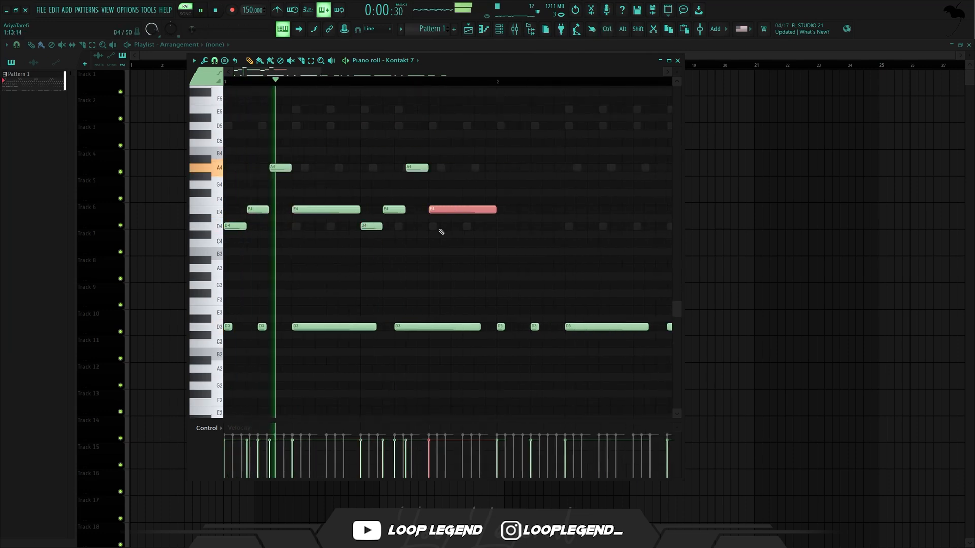
pyautogui.hotkey('shift', 'Up')
# Step: Repeat the two-phrase melody to fill four bars and lower the Kontakt 7 mixer track volume to 70%
pyautogui.scroll(-2, 426, 232)
pyautogui.moveTo(429, 248); pyautogui.dragTo(145, 39)
pyautogui.hotkey('ctrl', 'b')
pyautogui.scroll(-3, 294, 162)
pyautogui.hotkey('ctrl', 'b')
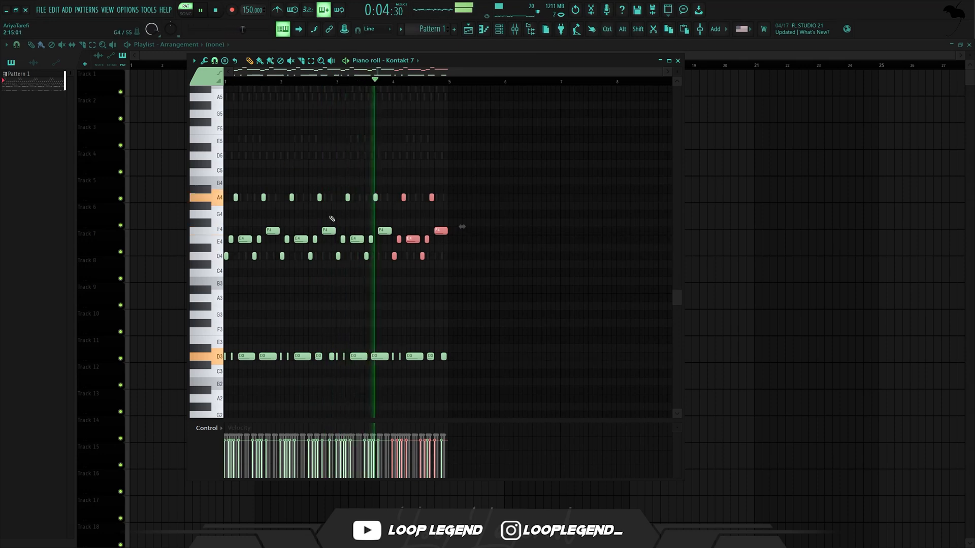
pyautogui.press('F9')
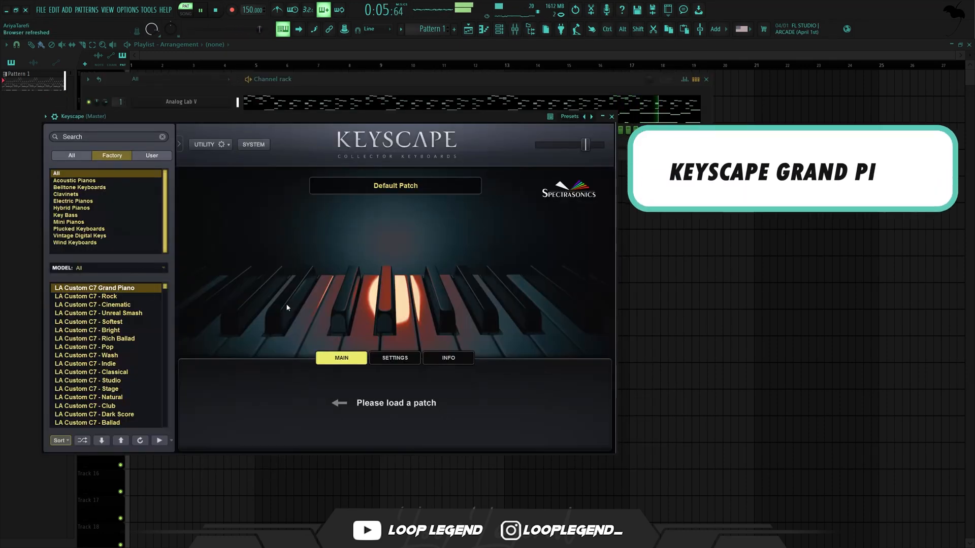
# Step: Place D5 and D4 notes at the start of the Keyscape piano roll and extend both to one full bar
pyautogui.click(315, 358)
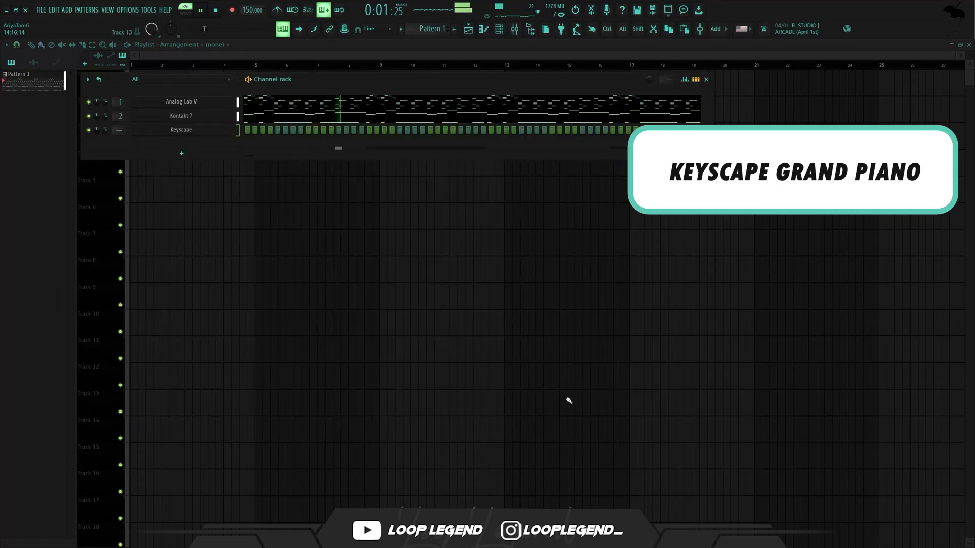
pyautogui.press('F7')
pyautogui.click(238, 155)
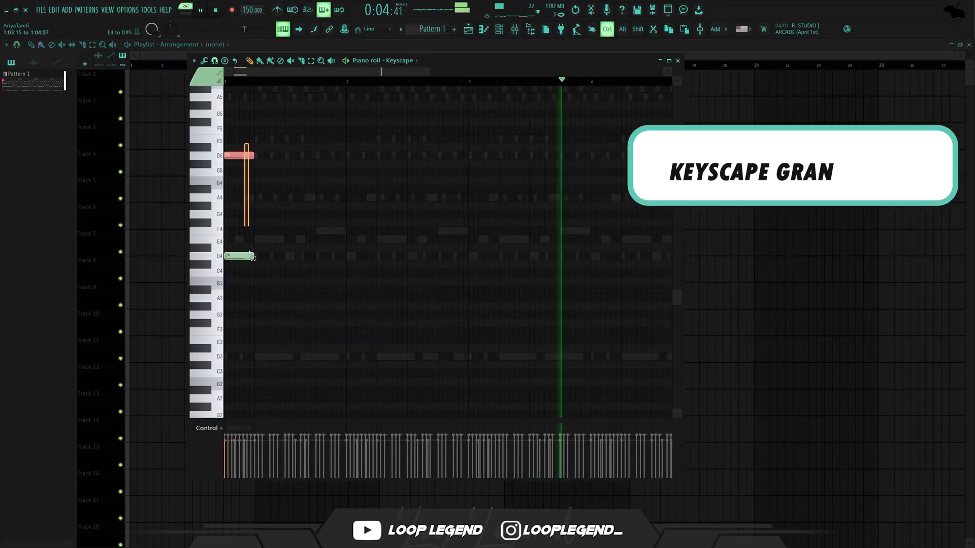
pyautogui.click(238, 256)
pyautogui.moveTo(254, 155); pyautogui.dragTo(345, 155)
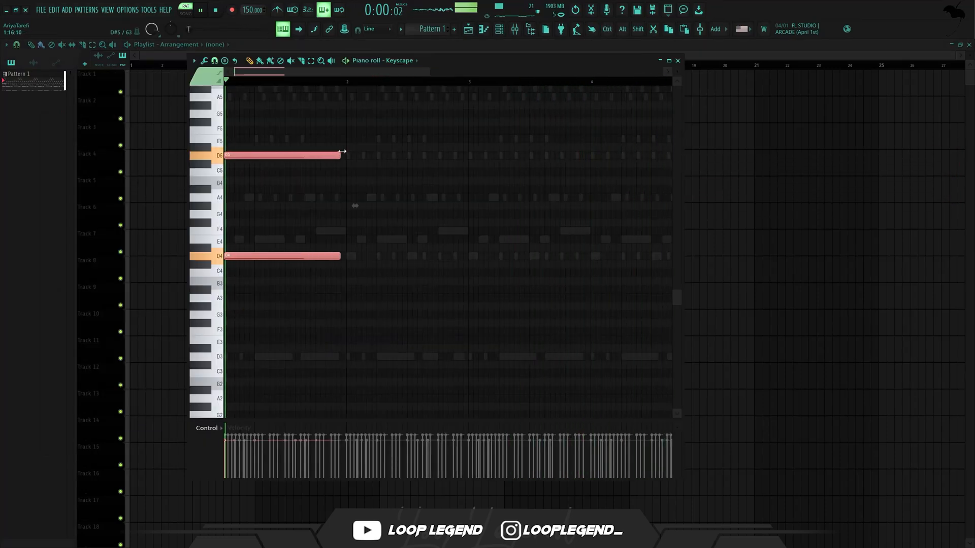
pyautogui.press('space')
# Step: Add a bar-long A4 to the opening piano chord and a G4 note starting on the second beat
pyautogui.scroll(1, 232, 211)
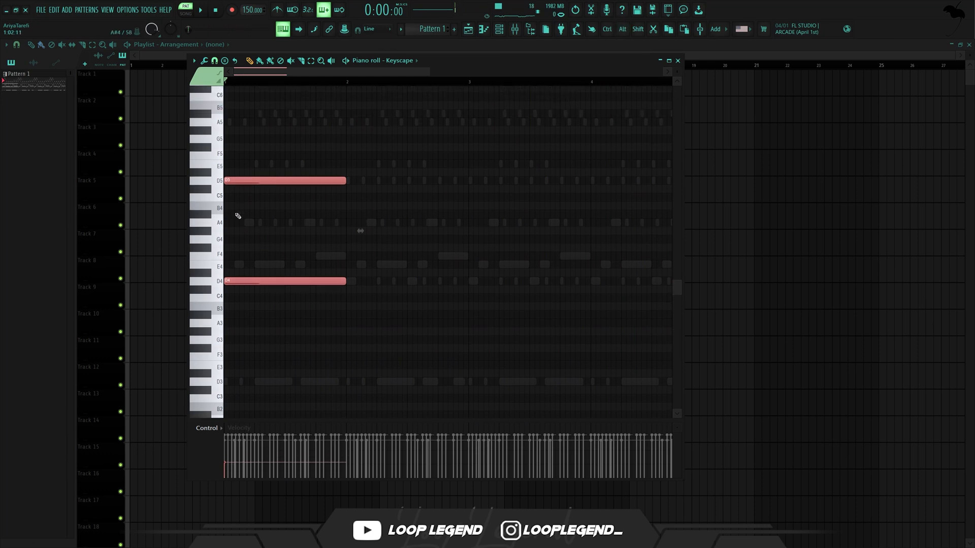
pyautogui.click(239, 222)
pyautogui.press('space')
pyautogui.click(257, 242)
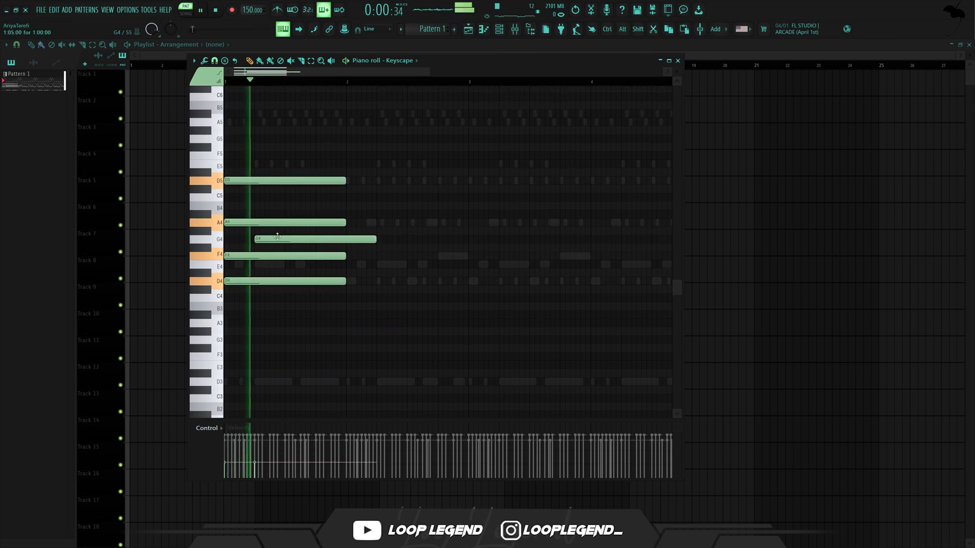
pyautogui.press('space')
# Step: Add an F4 piano note, audition it, and move it to E4 on the bar's fourth beat
pyautogui.press('space')
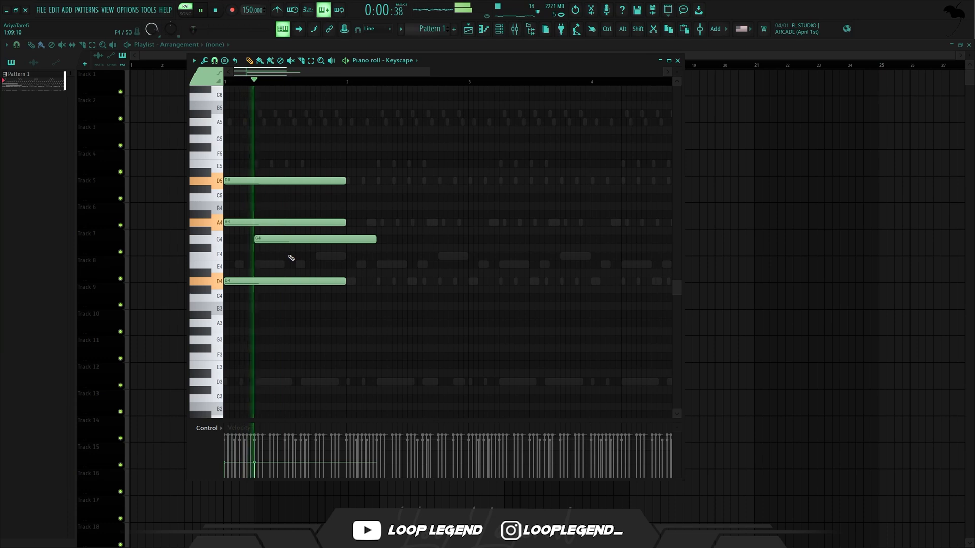
pyautogui.click(288, 257)
pyautogui.press('space')
pyautogui.press('space')
pyautogui.moveTo(312, 257); pyautogui.dragTo(342, 265)
# Step: Trim the G4 and the late note, placed on F4, to the bar line and duplicate the piano chord into bar 2
pyautogui.press('space')
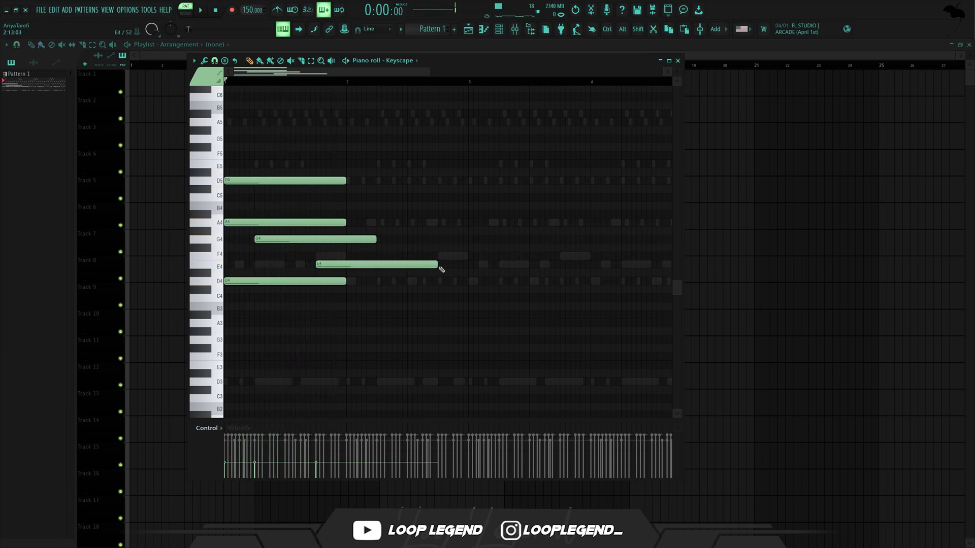
pyautogui.moveTo(415, 265); pyautogui.dragTo(345, 264)
pyautogui.press('space')
pyautogui.press('space')
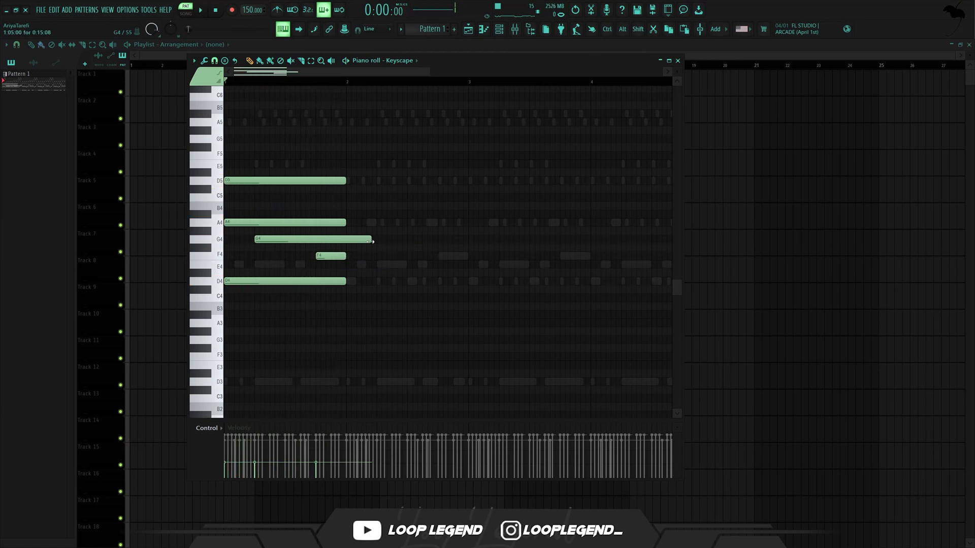
pyautogui.hotkey('ctrl', 'b')
pyautogui.hotkey('ctrl', 'd')
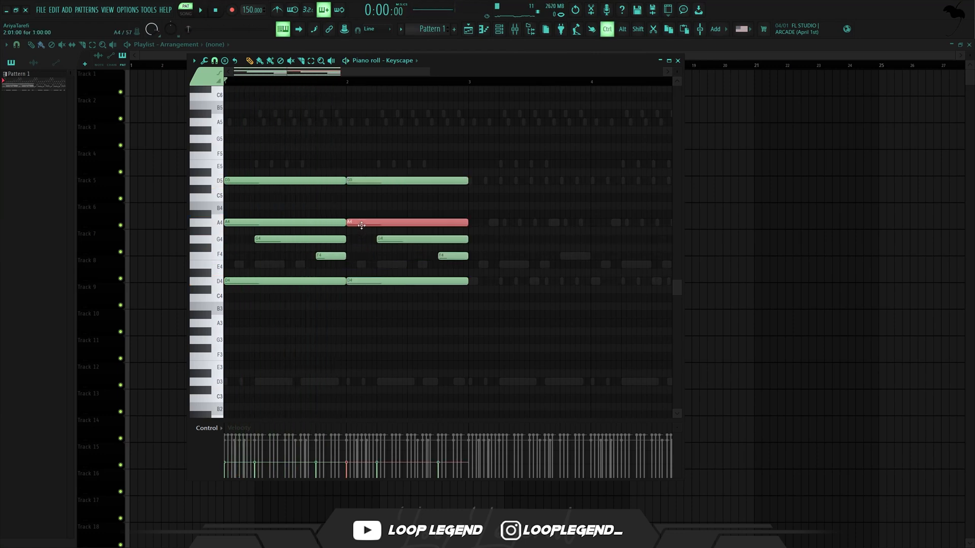
# Step: Transpose the second bar's A4 piano note to E5 and audition the result
pyautogui.press('Down')
pyautogui.press('Down')
pyautogui.press('Down')
pyautogui.press('Down')
pyautogui.press('Down')
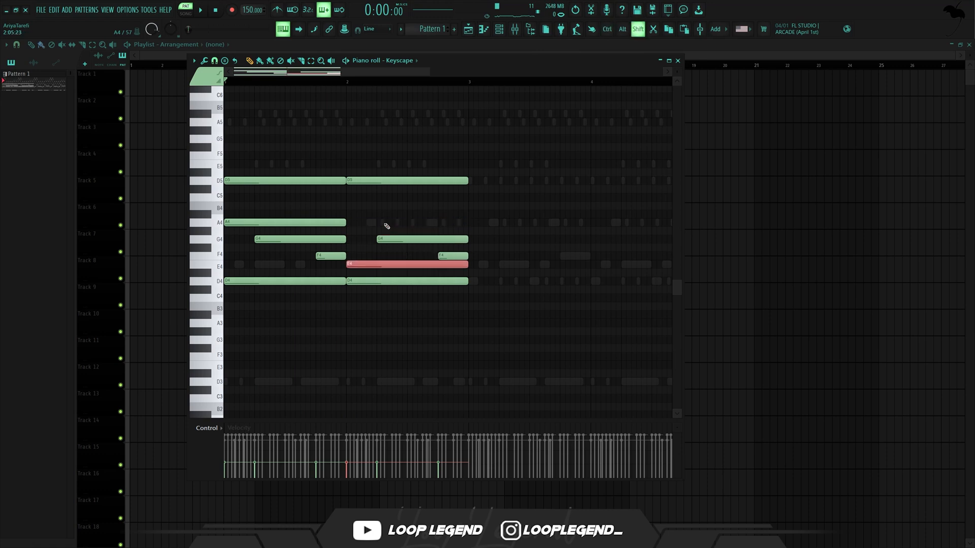
pyautogui.press('space')
pyautogui.hotkey('ctrl', 'Up')
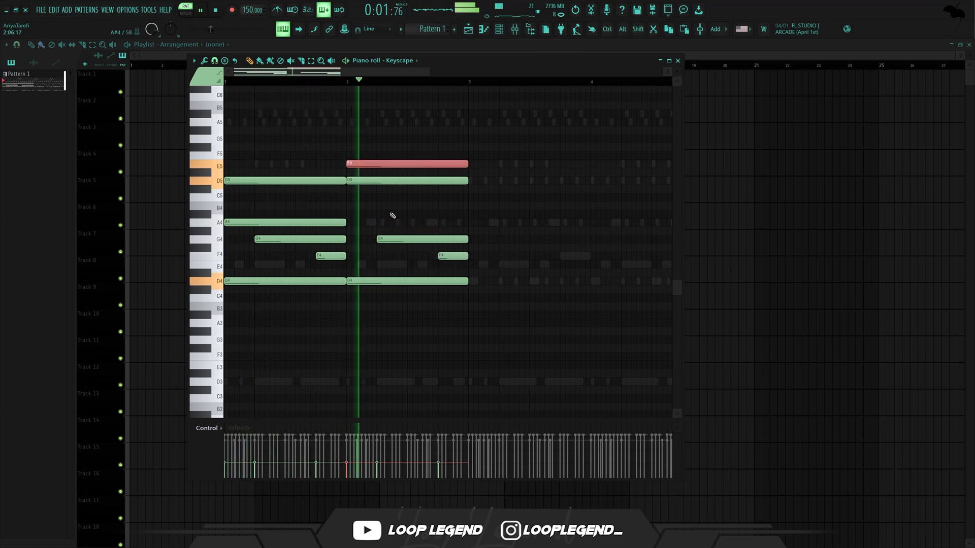
pyautogui.press('space')
pyautogui.press('space')
# Step: Transpose the second bar's G4 piano note up to A5
pyautogui.click(406, 239)
pyautogui.press('Up')
pyautogui.press('Up')
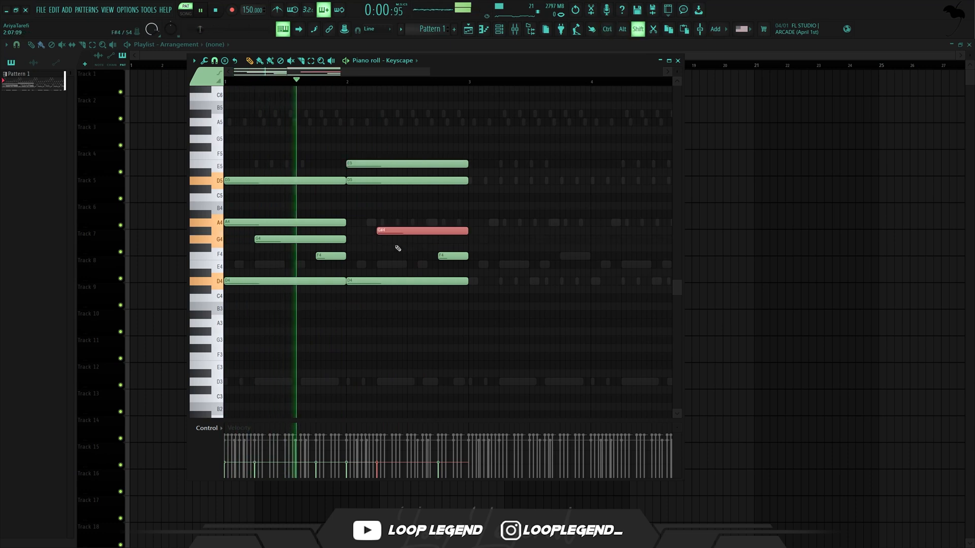
pyautogui.hotkey('ctrl', 'Up')
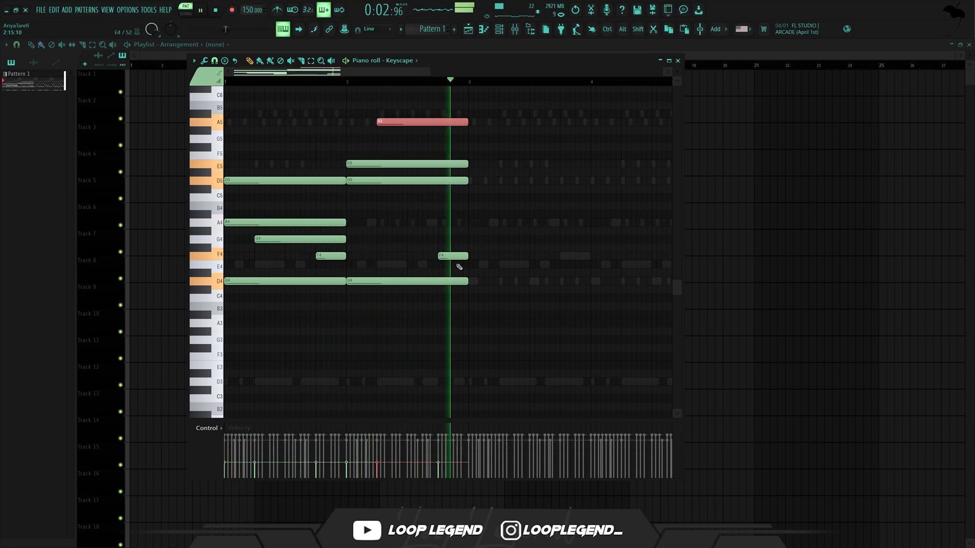
# Step: Transpose the second bar's late F4 piano note up an octave to F5 and audition the result
pyautogui.press('space')
pyautogui.press('space')
pyautogui.click(455, 255)
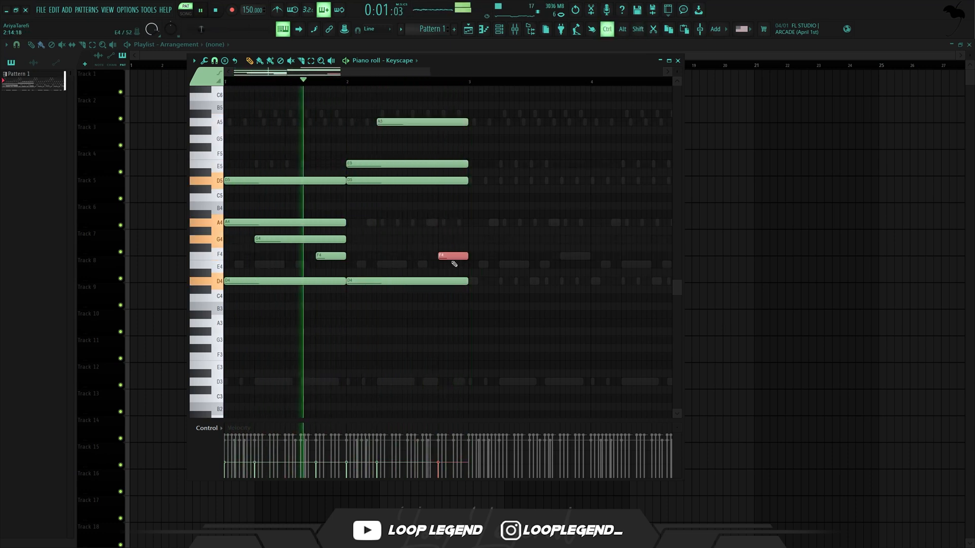
pyautogui.hotkey('ctrl', 'Up')
pyautogui.moveTo(444, 253); pyautogui.dragTo(421, 267)
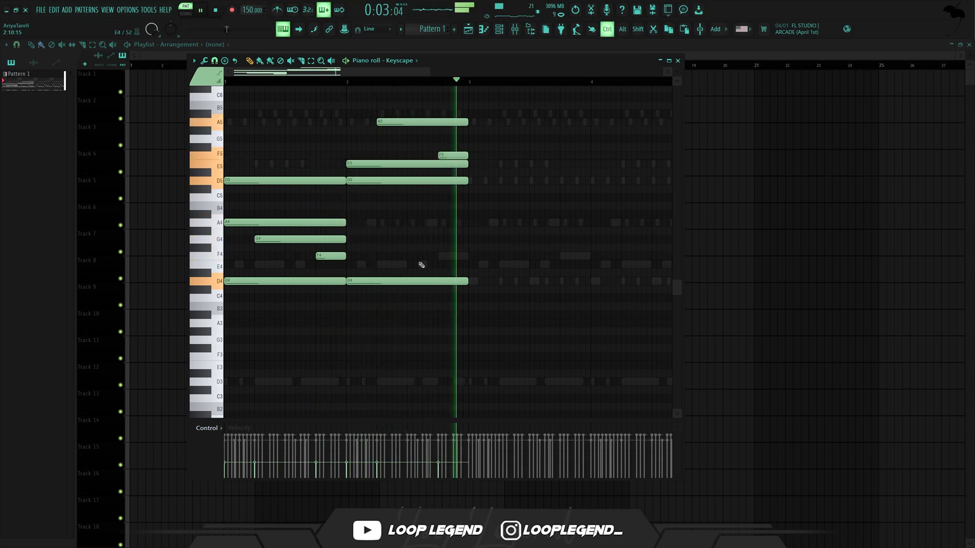
# Step: Duplicate the two-bar piano phrase into bars 3 and 4
pyautogui.hotkey('ctrl', 'b')
pyautogui.scroll(-3, 411, 268)
pyautogui.keyDown('ctrl'); pyautogui.click(470, 257); pyautogui.keyUp('ctrl')
pyautogui.scroll(-3, 329, 278)
# Step: Add a one-bar D2 bass note under bar 1 of the piano part and copy it to bar 3
pyautogui.press('space')
pyautogui.moveTo(258, 274); pyautogui.dragTo(247, 311)
pyautogui.hotkey('ctrl', 'Down')
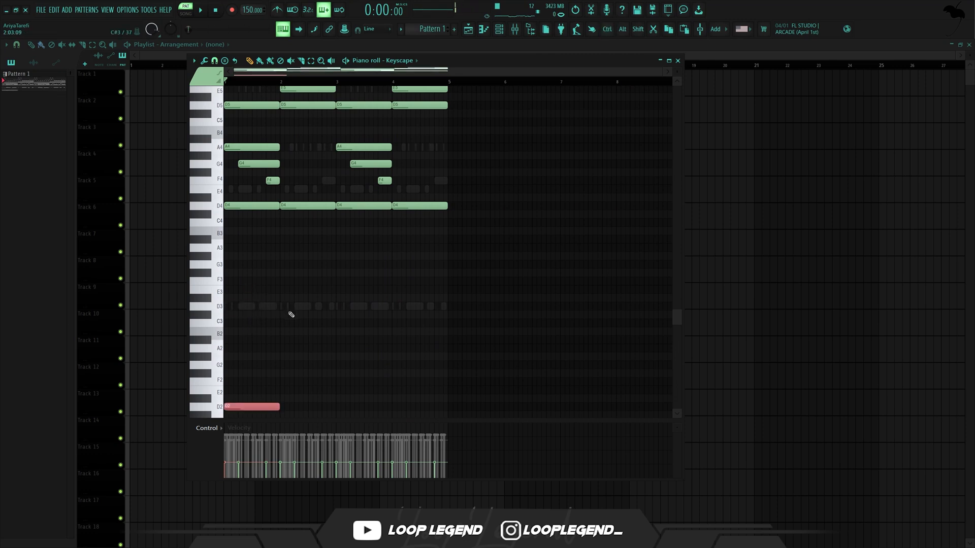
pyautogui.scroll(-3, 264, 320)
pyautogui.press('space')
pyautogui.moveTo(234, 329); pyautogui.dragTo(349, 326)
# Step: Assign Keyscape to mixer track 3 and load Fruity parametric EQ 2 in slot 3
pyautogui.press('F6')
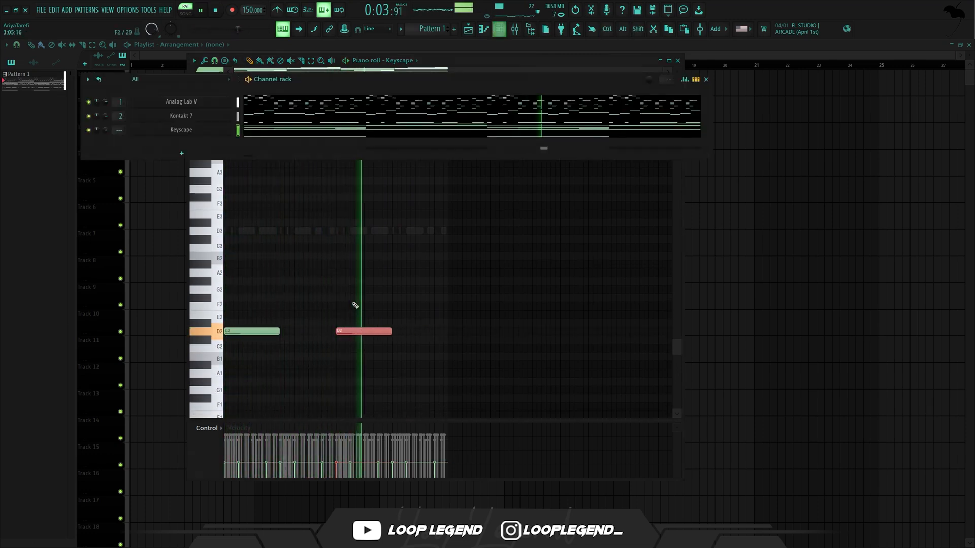
pyautogui.press('F9')
pyautogui.click(158, 205)
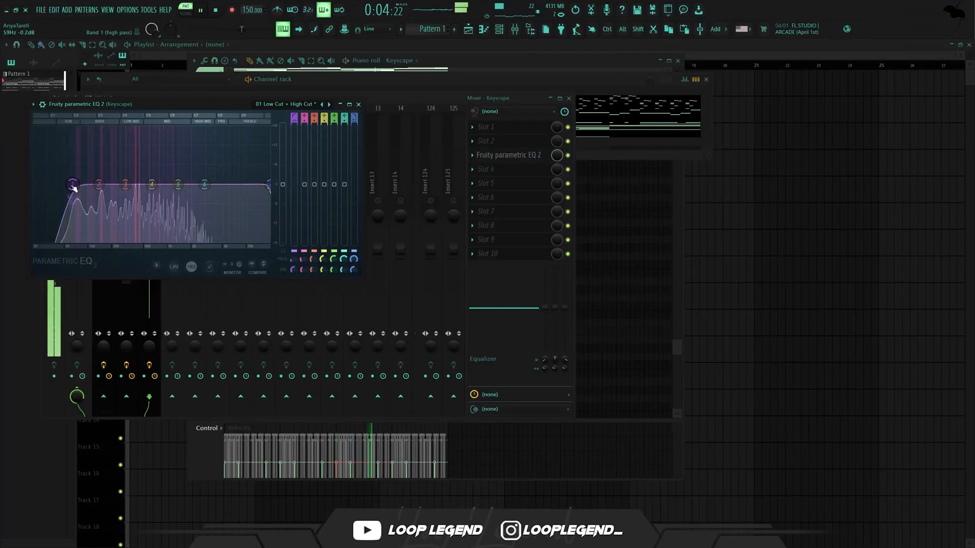
pyautogui.moveTo(73, 187); pyautogui.dragTo(143, 199)
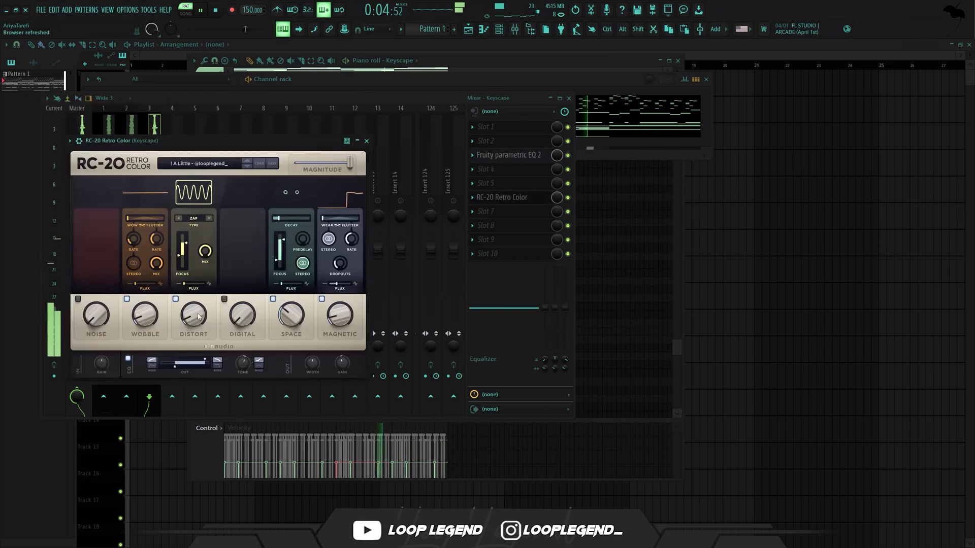
# Step: Set RC-20 Retro Color on the Keyscape track to the ! Tape 6 preset and switch off its Noise module
pyautogui.click(198, 167)
pyautogui.click(165, 246)
pyautogui.click(199, 288)
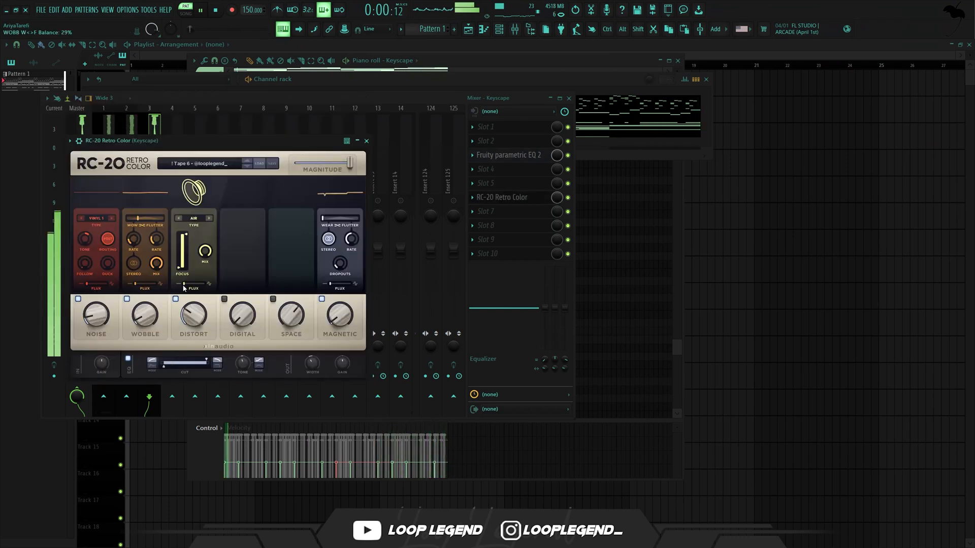
pyautogui.click(78, 299)
# Step: Set up Fruity Limiter as a compressor on the Keyscape track, adjusting its threshold and ratio
pyautogui.moveTo(154, 222); pyautogui.dragTo(131, 225)
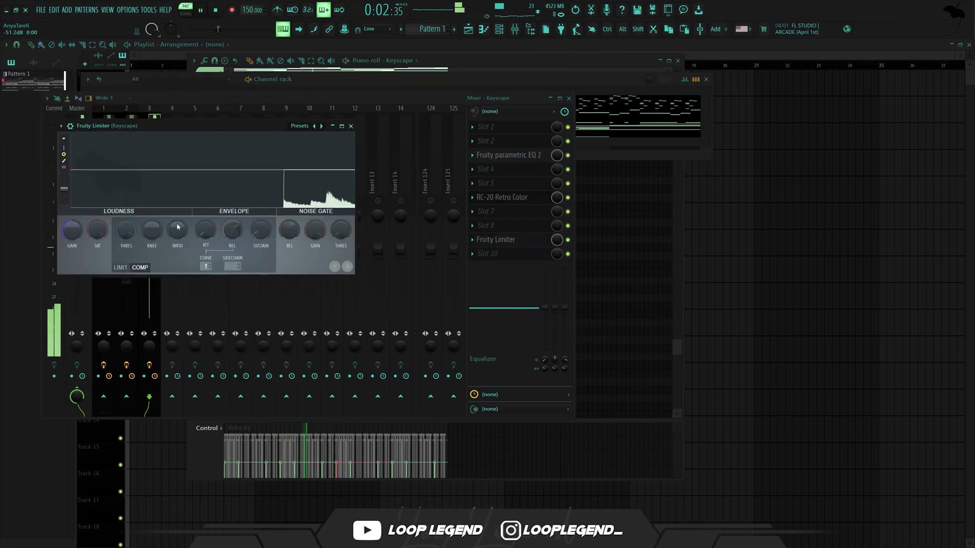
pyautogui.moveTo(170, 229); pyautogui.dragTo(176, 225)
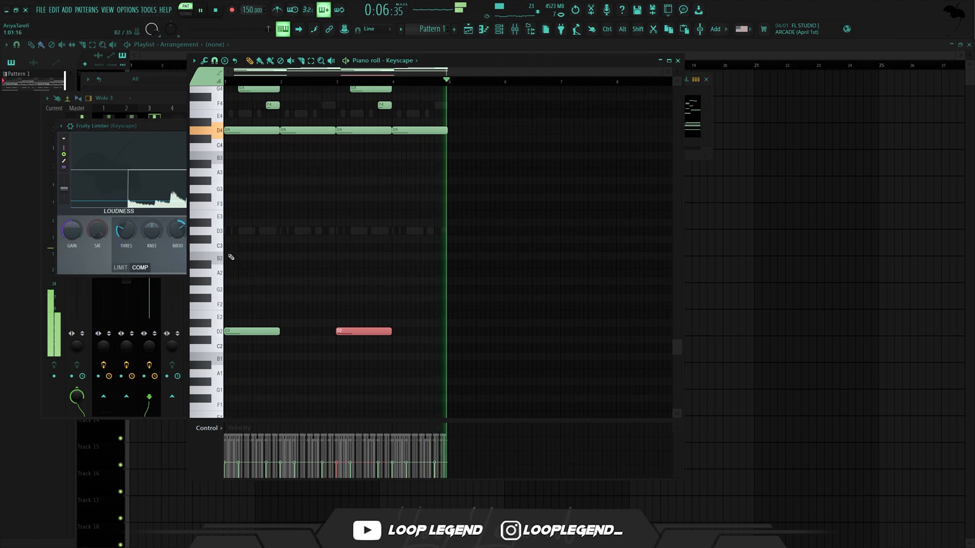
# Step: Randomize the Keyscape notes' volume levels by about 19% with bipolar variation
pyautogui.hotkey('alt', 'r')
pyautogui.moveTo(469, 320); pyautogui.dragTo(470, 314)
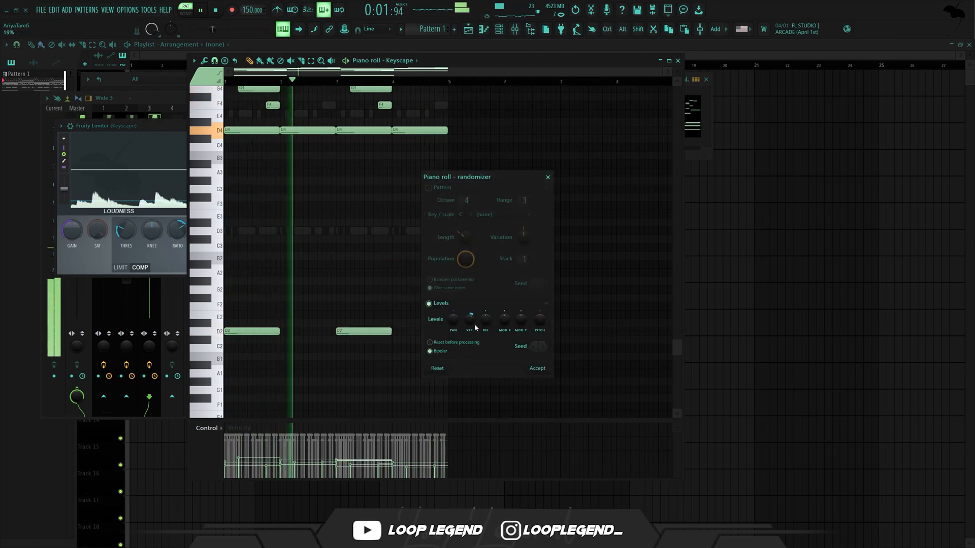
pyautogui.click(545, 368)
pyautogui.press('Escape')
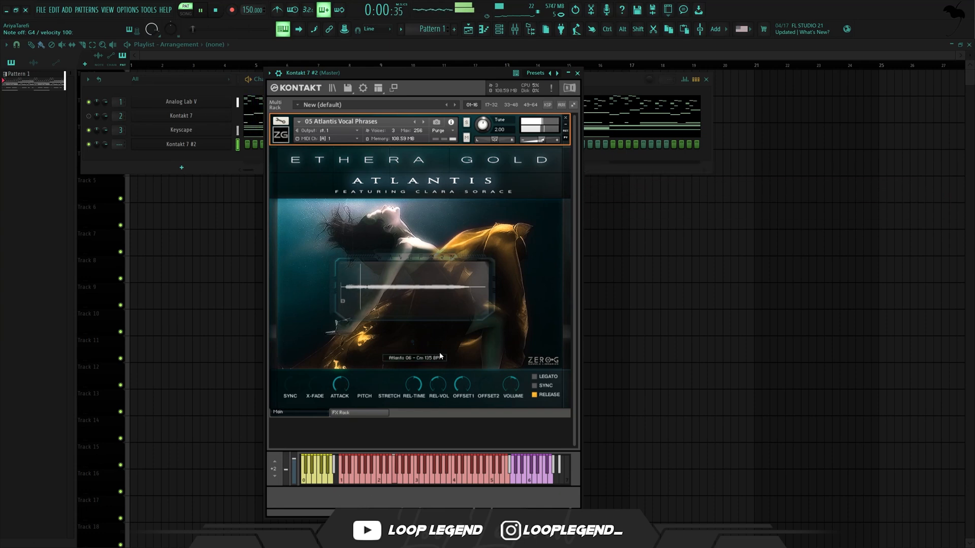
# Step: Trigger Atlantis vocal phrases in the Kontakt 7 #2 piano roll with one-bar F4, G4 and D#4 notes and audition them
pyautogui.click(483, 28)
pyautogui.press('space')
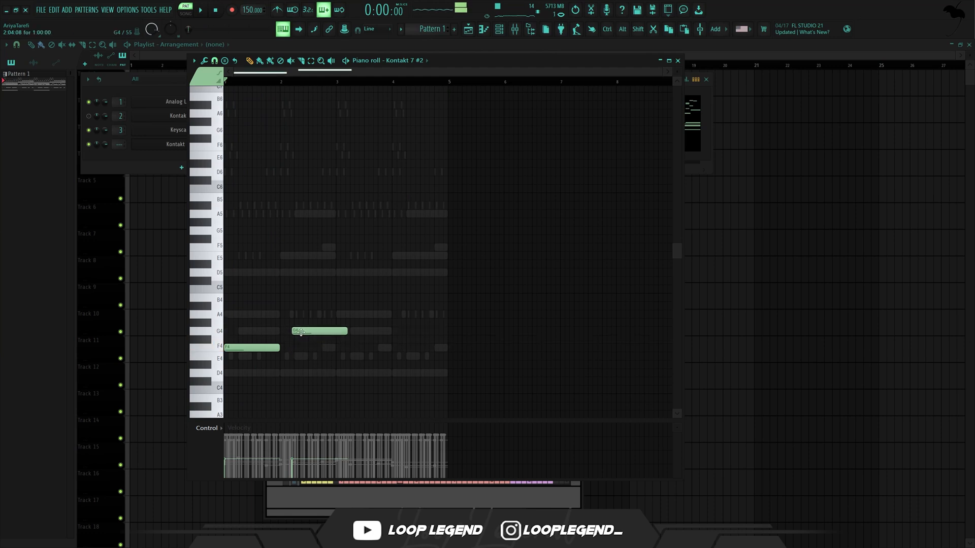
pyautogui.moveTo(276, 323); pyautogui.dragTo(294, 363)
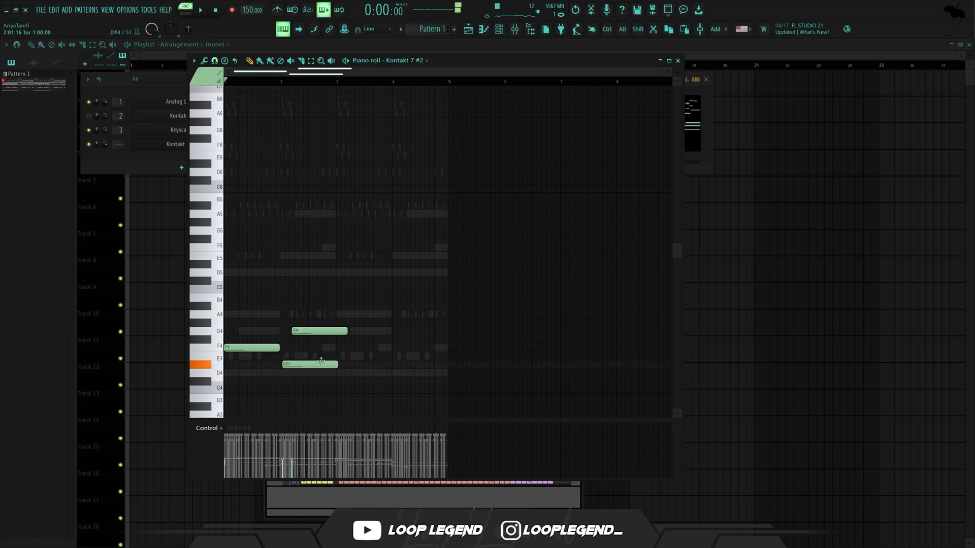
pyautogui.press('space')
pyautogui.moveTo(390, 333); pyautogui.dragTo(334, 334)
pyautogui.press('space')
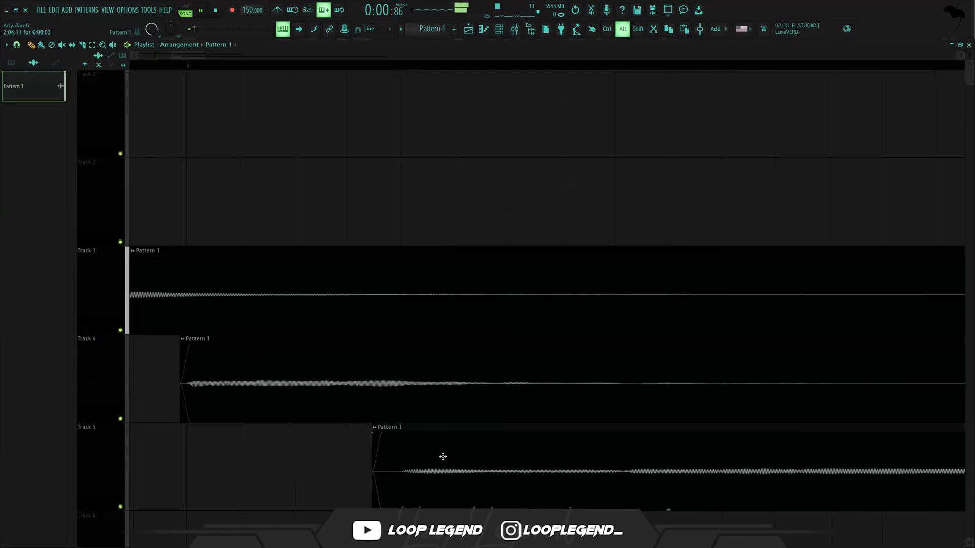
pyautogui.scroll(-5, 350, 426)
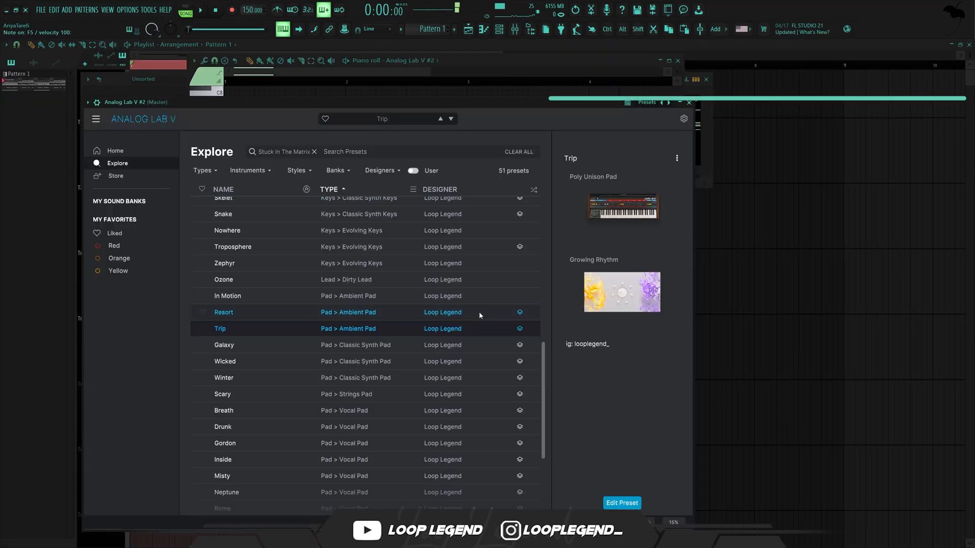
# Step: Browse the pad presets of the Stuck In The Matrix bank in Analog Lab V #2 for a new melody sound
pyautogui.press('Down')
pyautogui.press('Down')
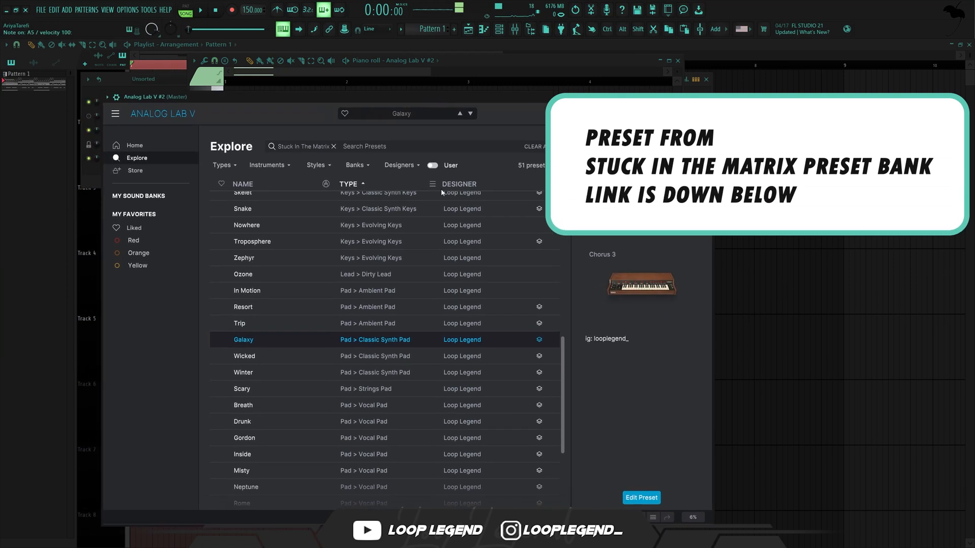
pyautogui.press('Down')
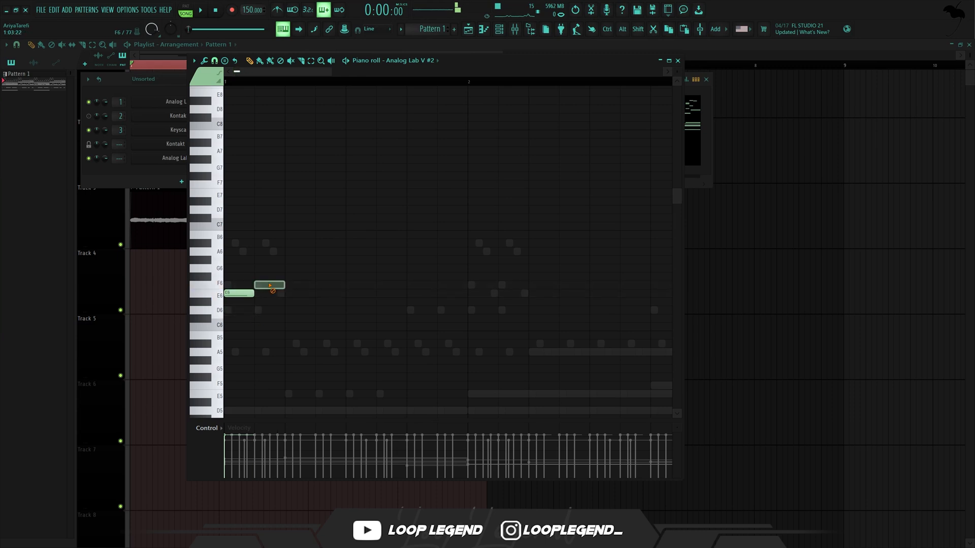
# Step: Continue the Analog Lab V #2 melody after the opening E6 with quarter-bar-grid notes on D6, F6 and D6
pyautogui.click(260, 309)
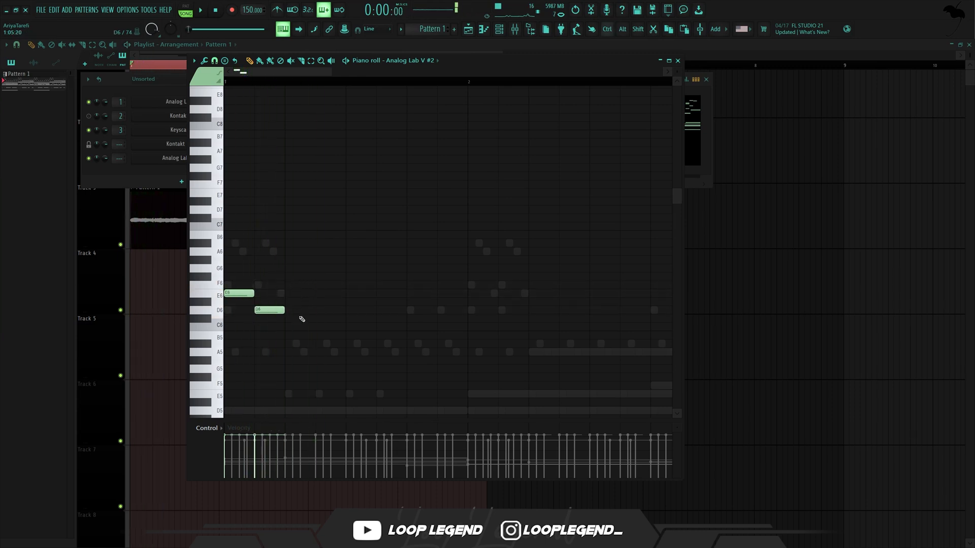
pyautogui.hotkey('ctrl', 'a')
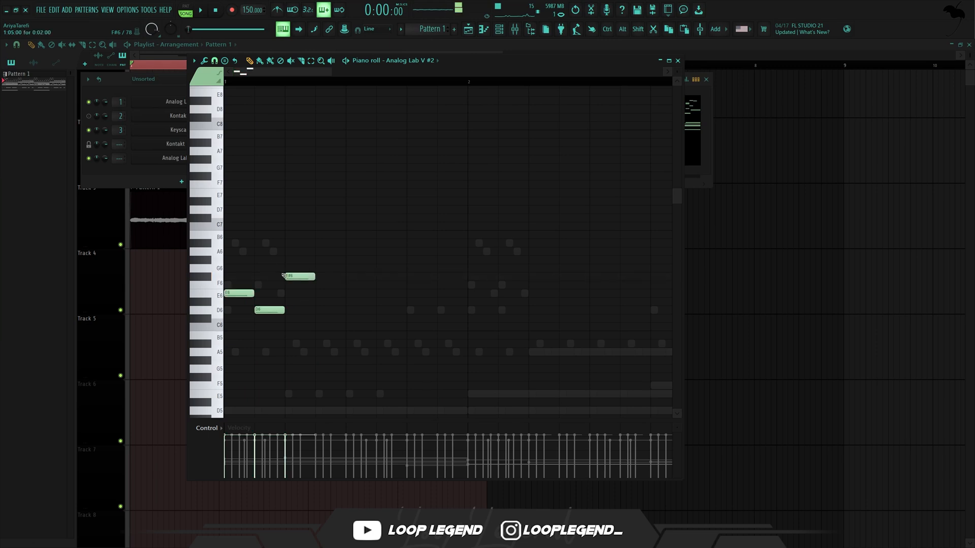
pyautogui.click(347, 311)
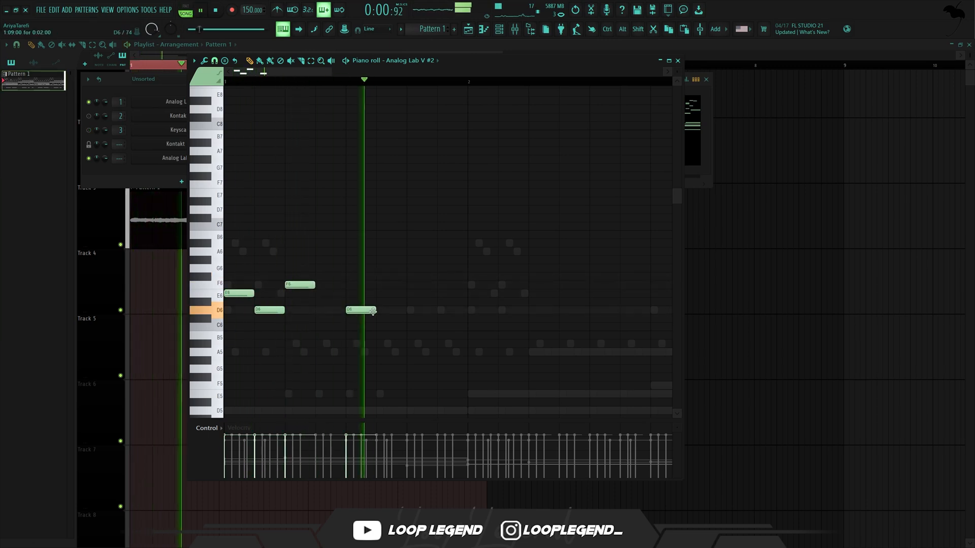
# Step: Add a D6 melody note on the first bar's fourth beat and transpose it down an octave to D5
pyautogui.click(408, 311)
pyautogui.moveTo(402, 298); pyautogui.dragTo(427, 339)
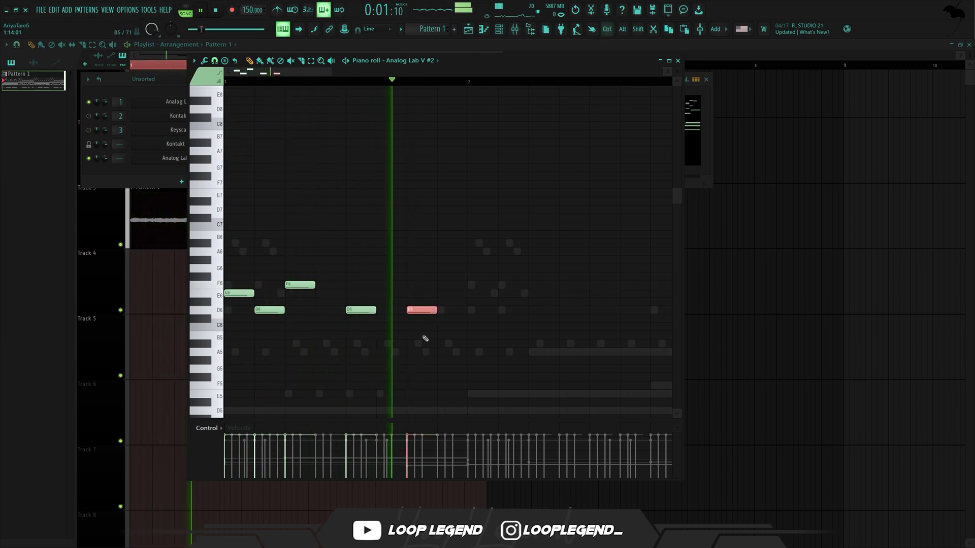
pyautogui.hotkey('ctrl', 'Down')
pyautogui.press('space')
# Step: Copy the five-note melody into bar 2, raising the copied E6 to A6 and the copied third-beat D6 to A#6
pyautogui.moveTo(441, 417); pyautogui.dragTo(197, 234)
pyautogui.moveTo(240, 292); pyautogui.dragTo(480, 300)
pyautogui.keyDown('ctrl'); pyautogui.click(481, 300); pyautogui.keyUp('ctrl')
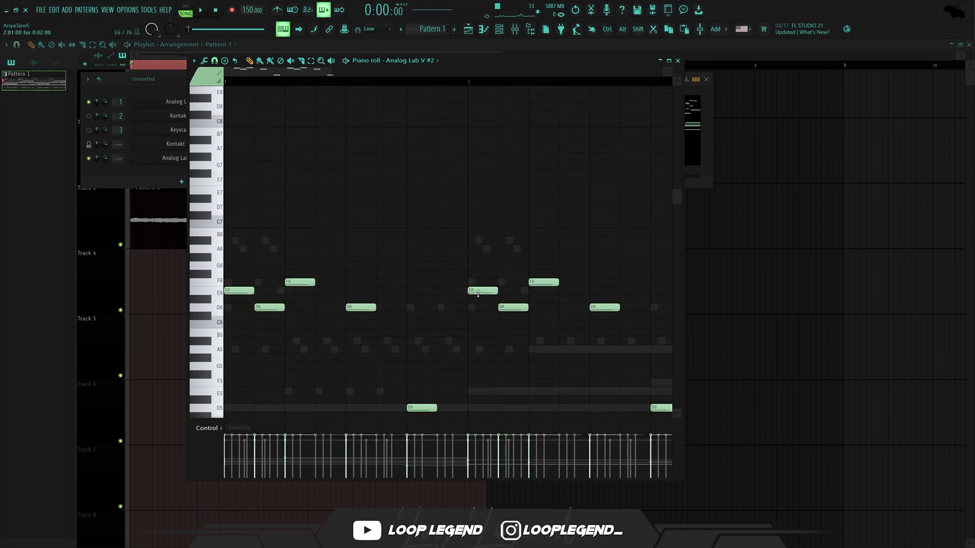
pyautogui.press('space')
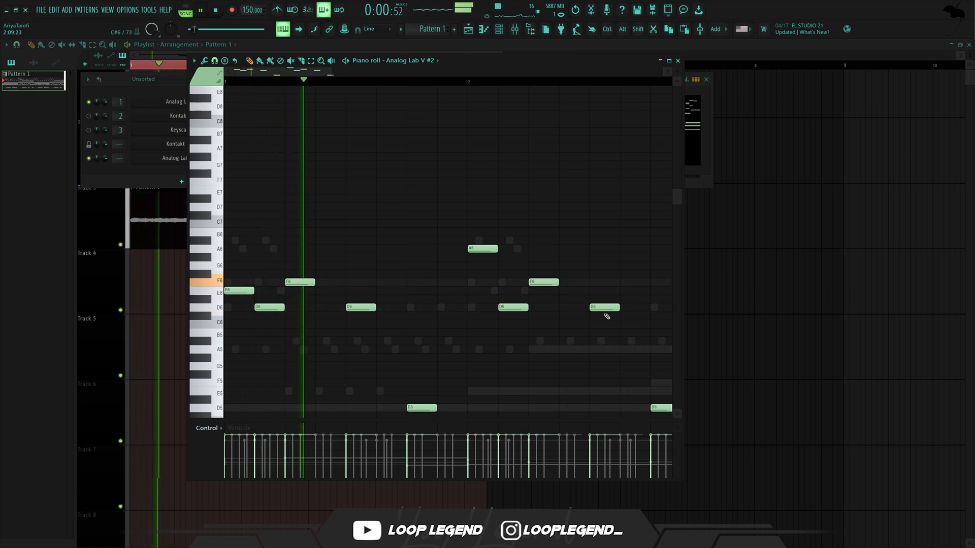
pyautogui.moveTo(597, 308); pyautogui.dragTo(597, 238)
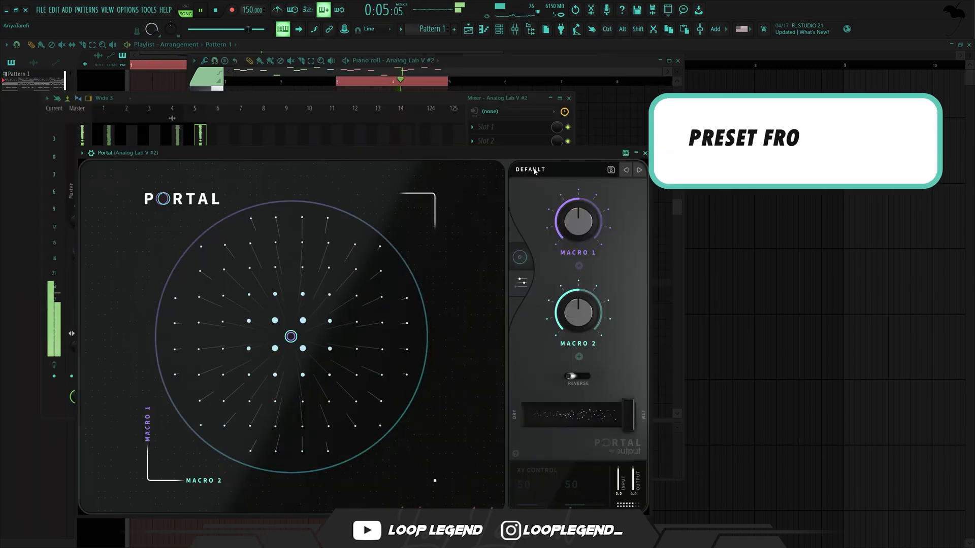
# Step: Load Portal on the Analog Lab V #2 track, audition the Annabella presets Down and Exotic, and settle on Dirty
pyautogui.click(534, 171)
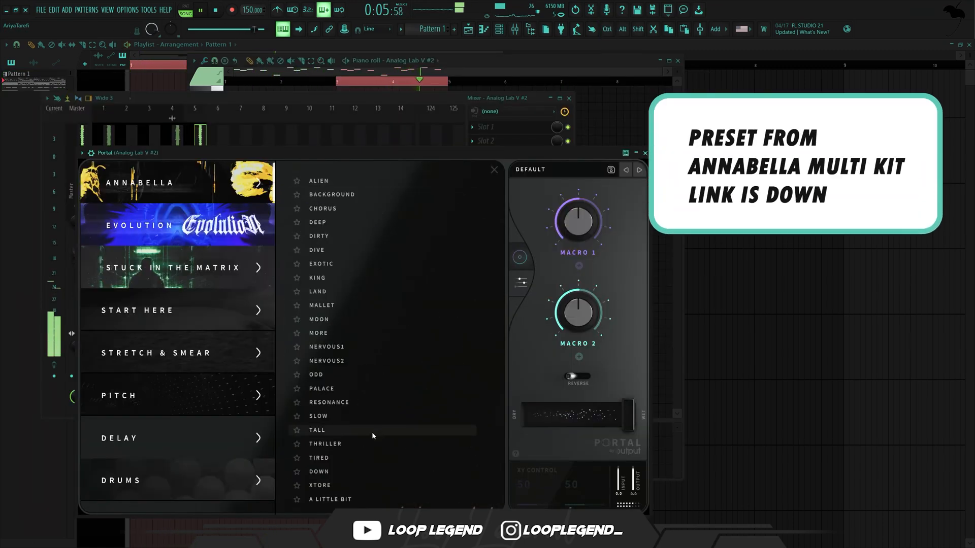
pyautogui.click(356, 471)
pyautogui.moveTo(374, 153); pyautogui.dragTo(370, 107)
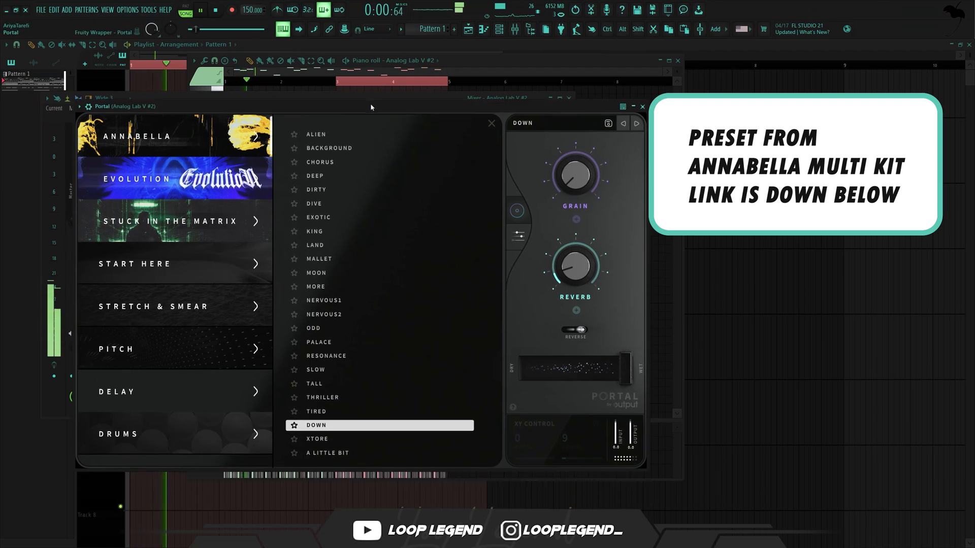
pyautogui.click(358, 219)
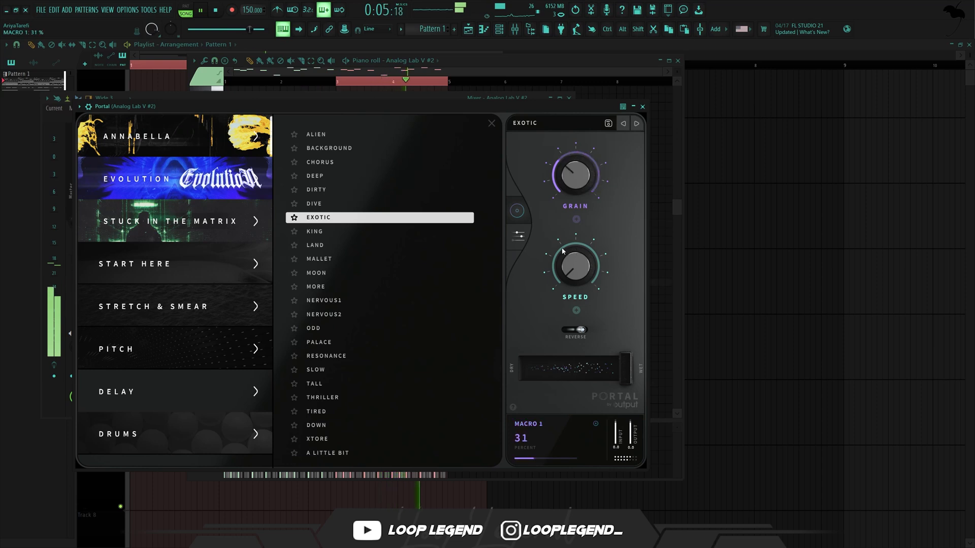
pyautogui.click(351, 190)
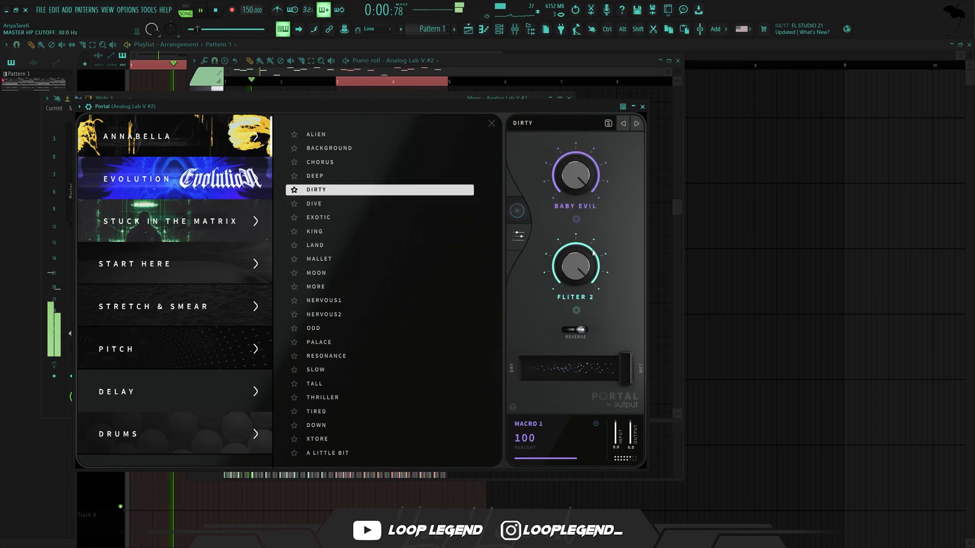
pyautogui.moveTo(568, 313); pyautogui.dragTo(565, 318)
pyautogui.click(643, 106)
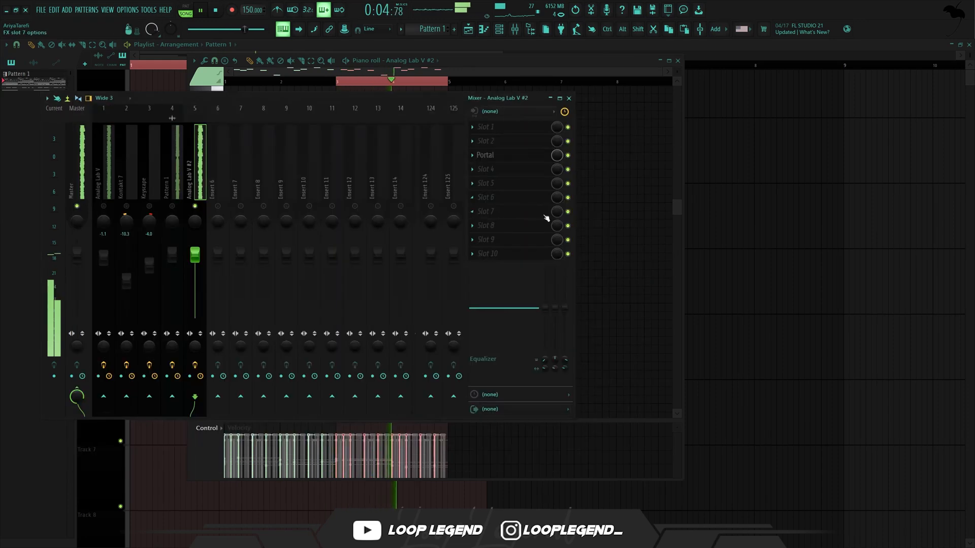
# Step: Add Fruity parametric EQ 2 after Portal, raise the low cut, open the high cut and dip band 5 about 5.3 dB near 1215 Hz
pyautogui.click(501, 176)
pyautogui.click(287, 404)
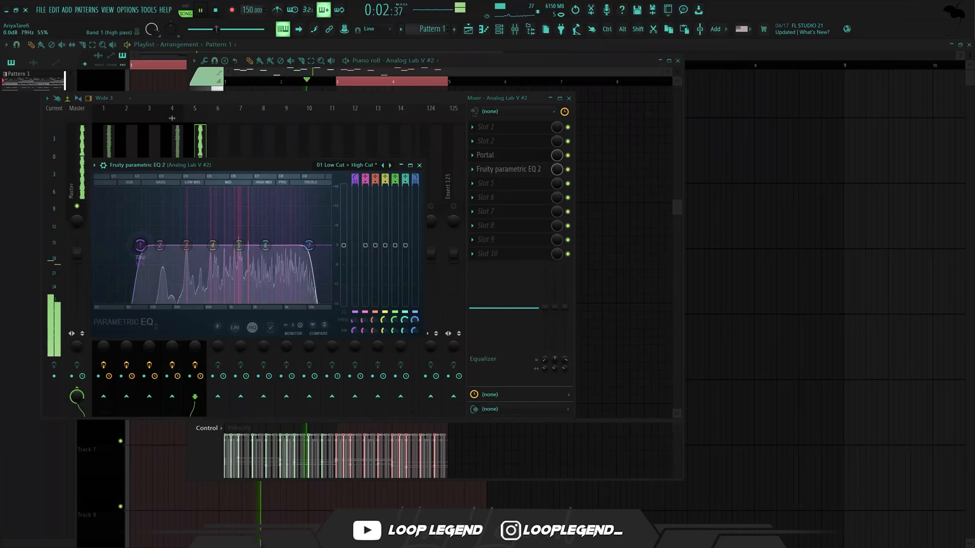
pyautogui.moveTo(134, 245); pyautogui.dragTo(183, 246)
pyautogui.moveTo(310, 246); pyautogui.dragTo(331, 246)
pyautogui.moveTo(239, 245); pyautogui.dragTo(236, 263)
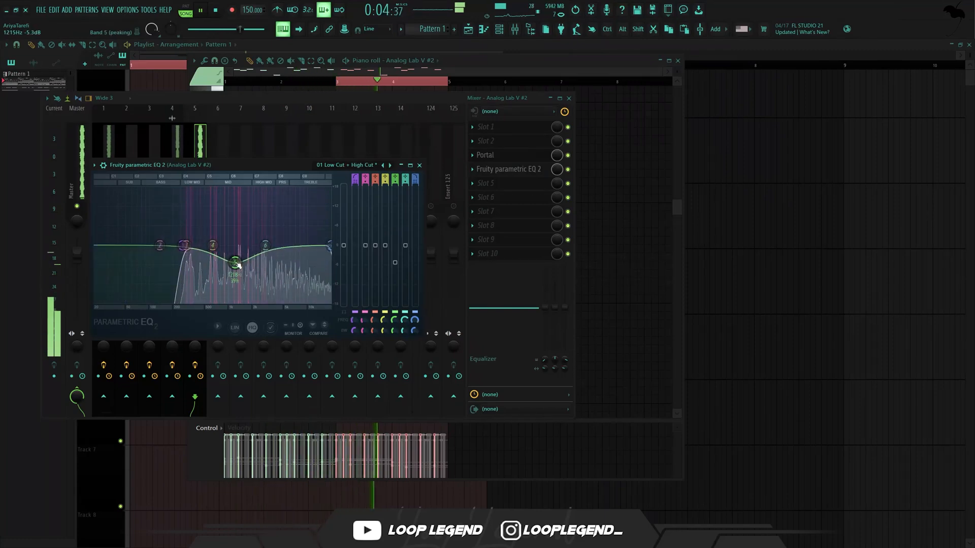
# Step: Add Fruity Chorus in slot 6 of the Analog Lab V #2 track
pyautogui.click(488, 197)
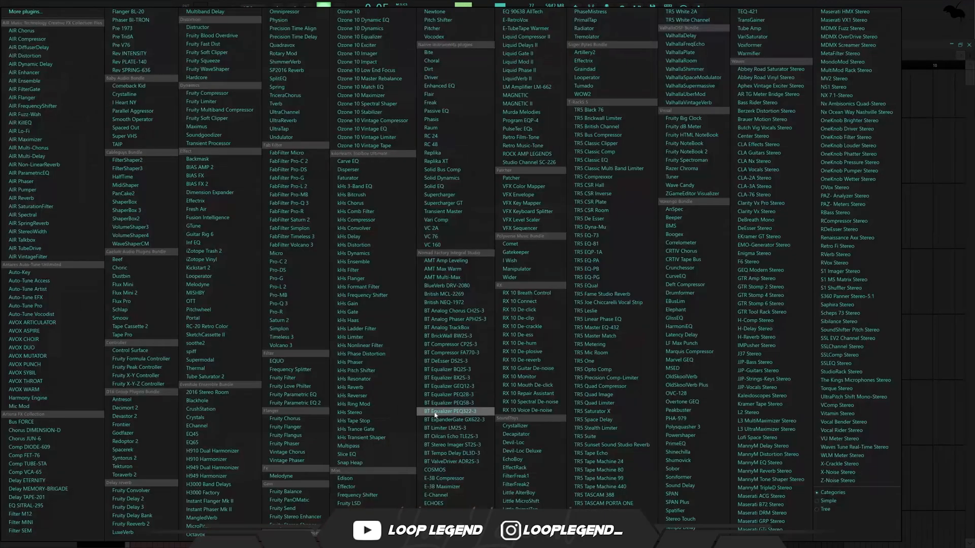
pyautogui.click(292, 419)
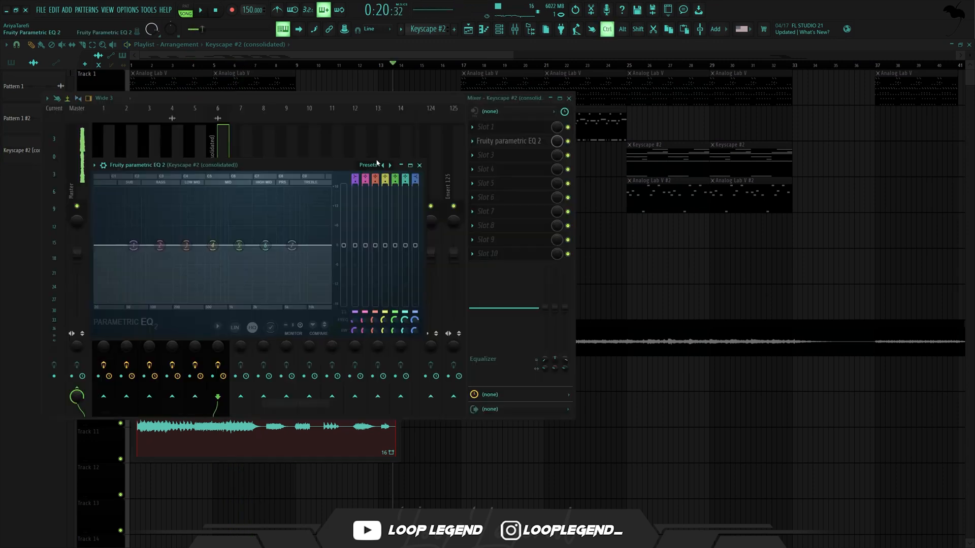
# Step: Equalize the consolidated Keyscape #2 track using the Low Cut + High Cut preset, with a raised low cut and a low-mid dip
pyautogui.press('space')
pyautogui.click(390, 166)
pyautogui.moveTo(133, 246); pyautogui.dragTo(191, 261)
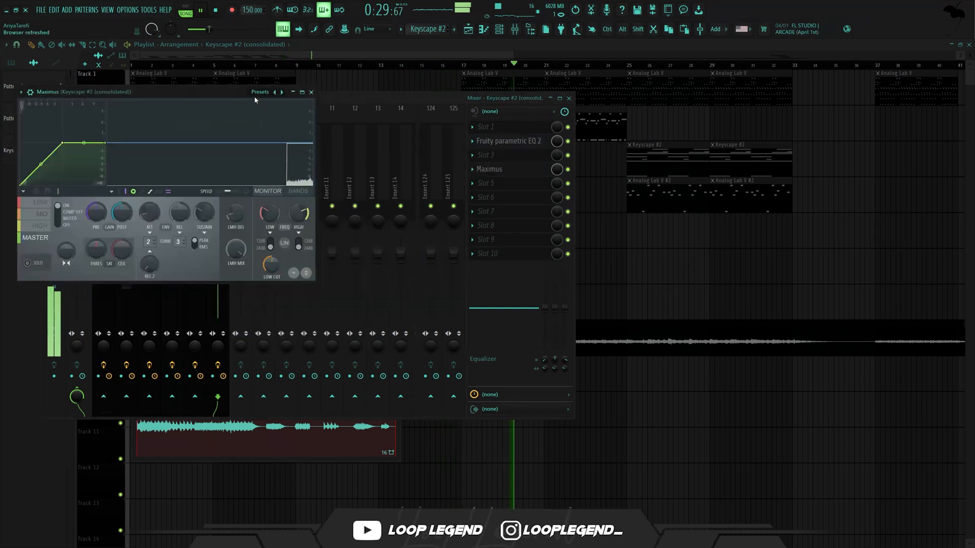
# Step: Set up Maximus in slot 4 of the consolidated Keyscape #2 track and adjust its master band
pyautogui.click(259, 93)
pyautogui.click(295, 127)
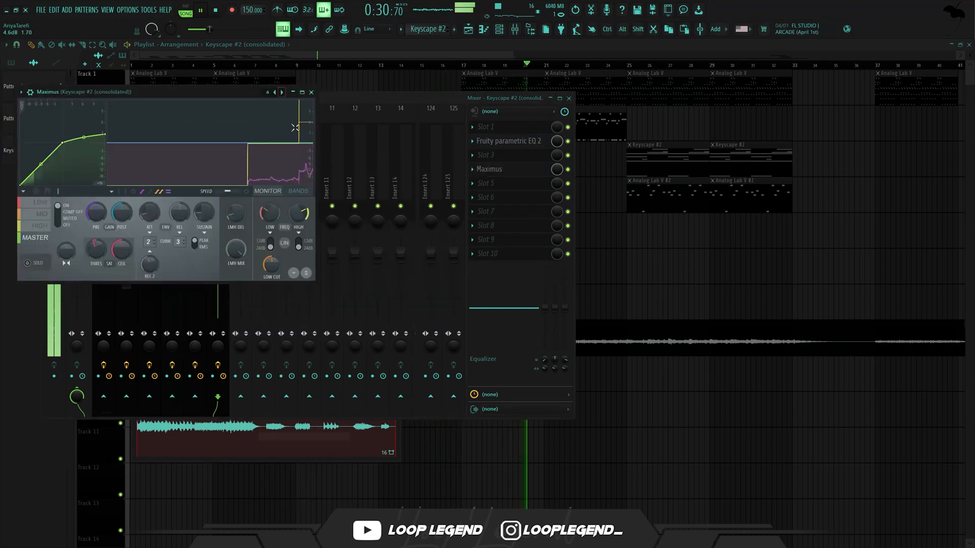
# Step: Adjust the low, mid and high band levels in Maximus and set its LMH mix to 90%
pyautogui.click(298, 191)
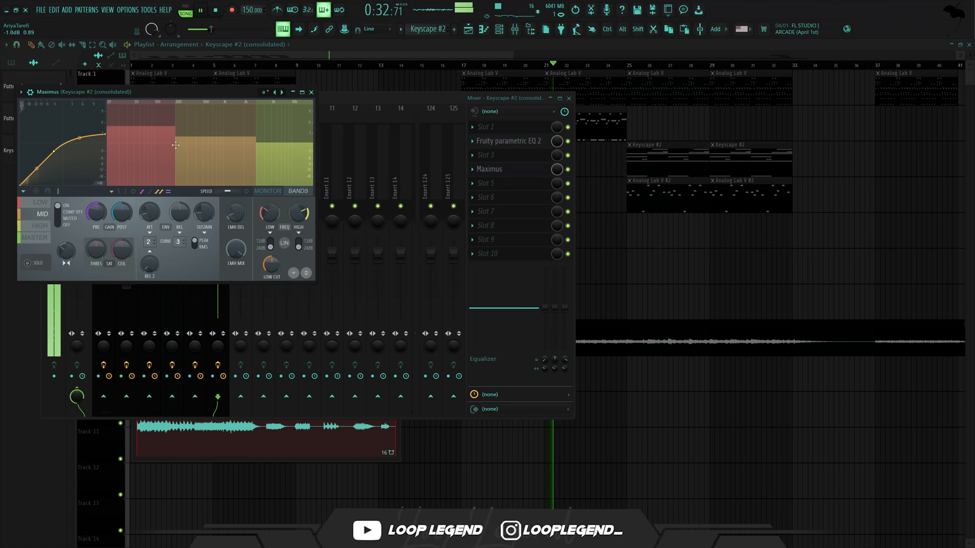
pyautogui.moveTo(288, 140); pyautogui.dragTo(288, 149)
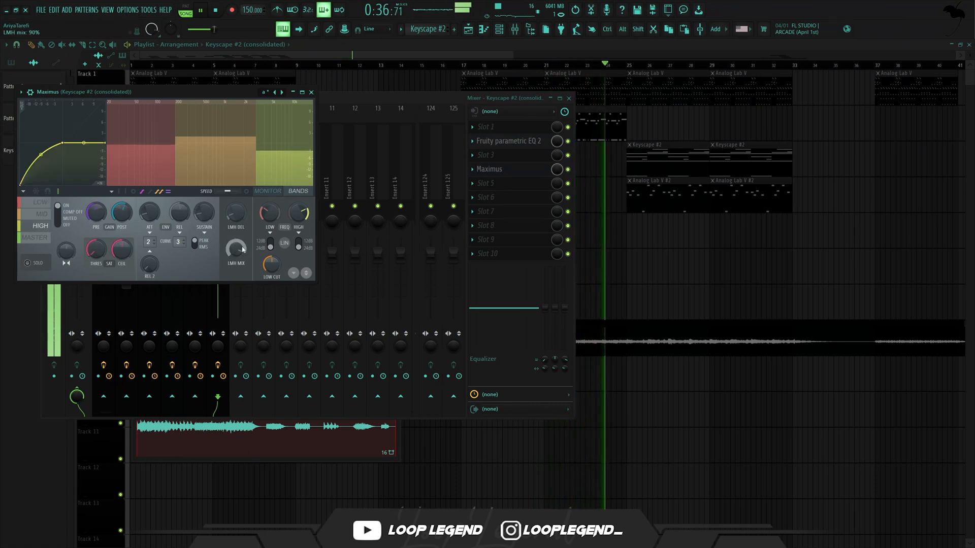
pyautogui.press('Escape')
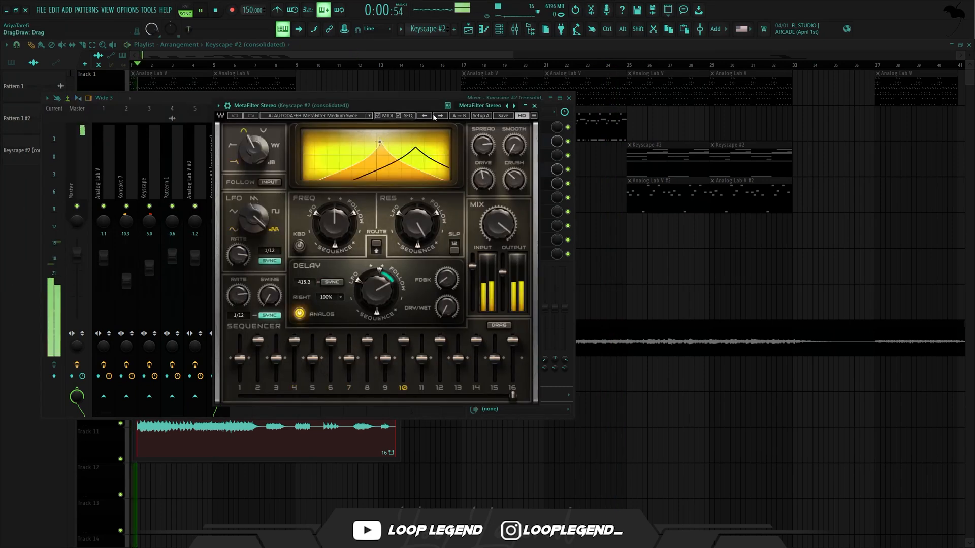
# Step: Load the Spectral preset Chewy in MetaFilter on the consolidated Keyscape #2 track and create an automation clip for its mix level
pyautogui.click(440, 116)
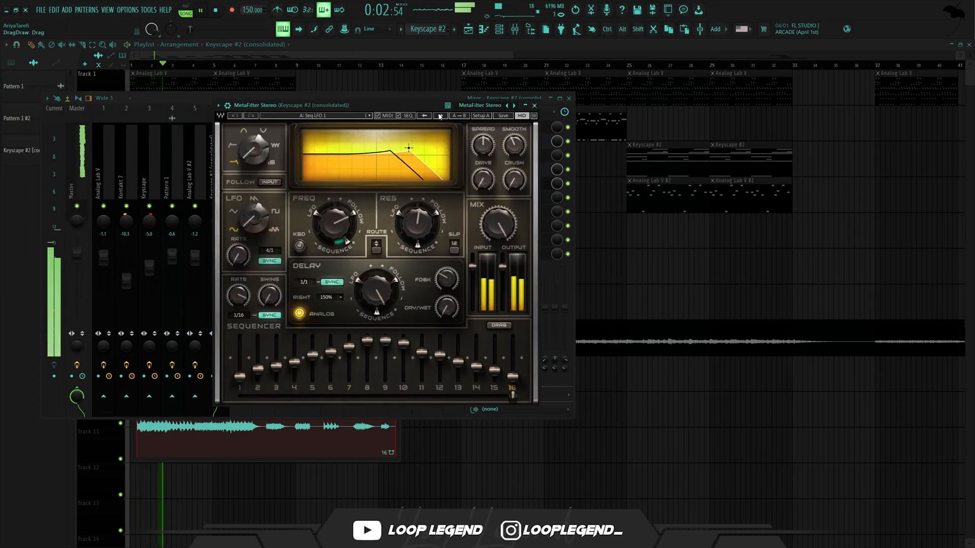
pyautogui.click(335, 116)
pyautogui.moveTo(370, 216)
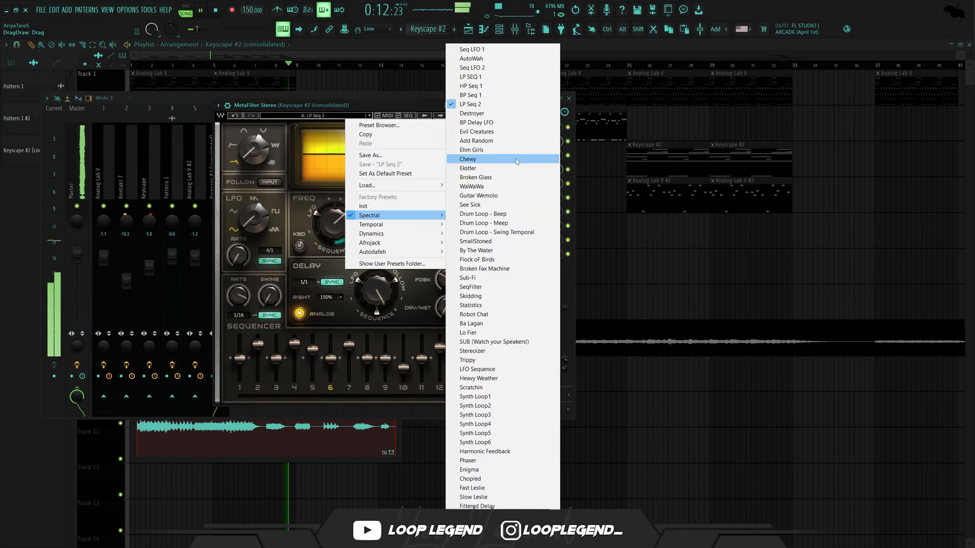
pyautogui.click(467, 159)
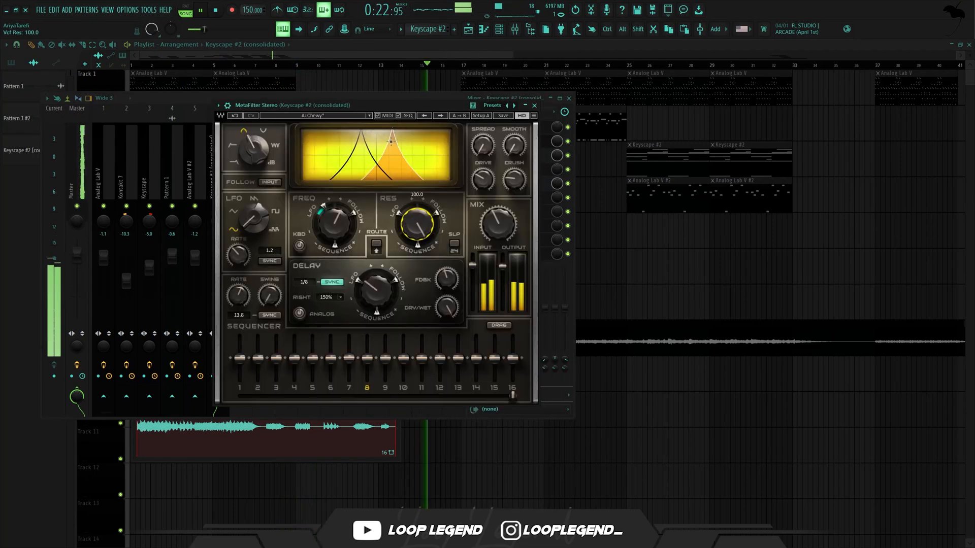
pyautogui.click(555, 146)
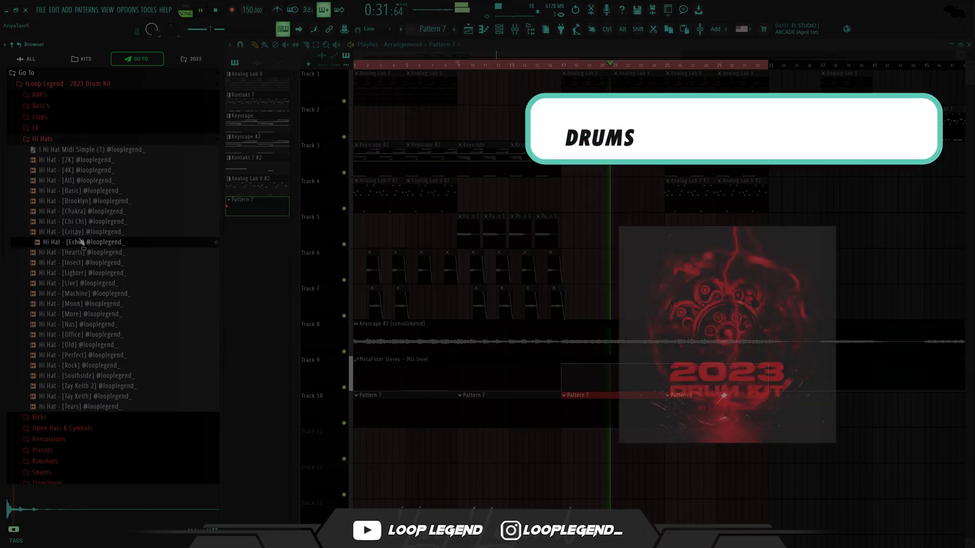
# Step: Load the Hi Hat - [Atl] sample into a new channel and apply the Hi Hat Midi Simple (1) pattern to it
pyautogui.click(86, 181)
pyautogui.rightClick(86, 183)
pyautogui.click(105, 196)
pyautogui.moveTo(103, 151); pyautogui.dragTo(334, 116)
pyautogui.click(483, 27)
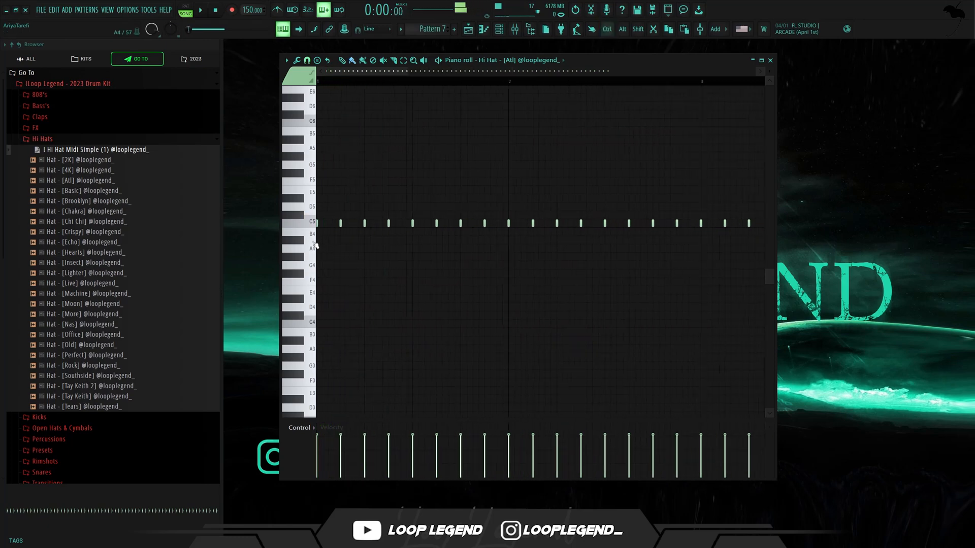
# Step: Vary the hi-hat pattern by moving single C5 notes in the first bars down to D4, B3 and G#3
pyautogui.scroll(3, 342, 289)
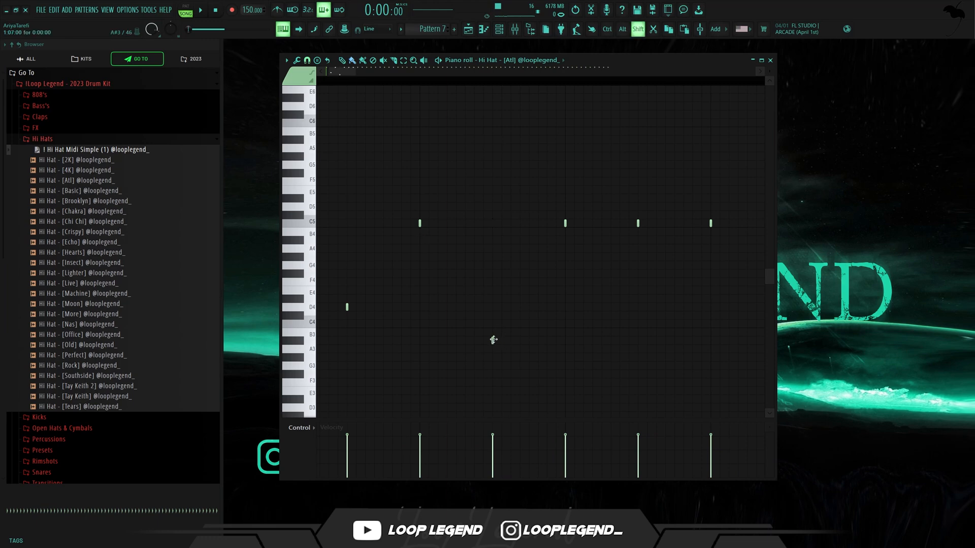
pyautogui.press('space')
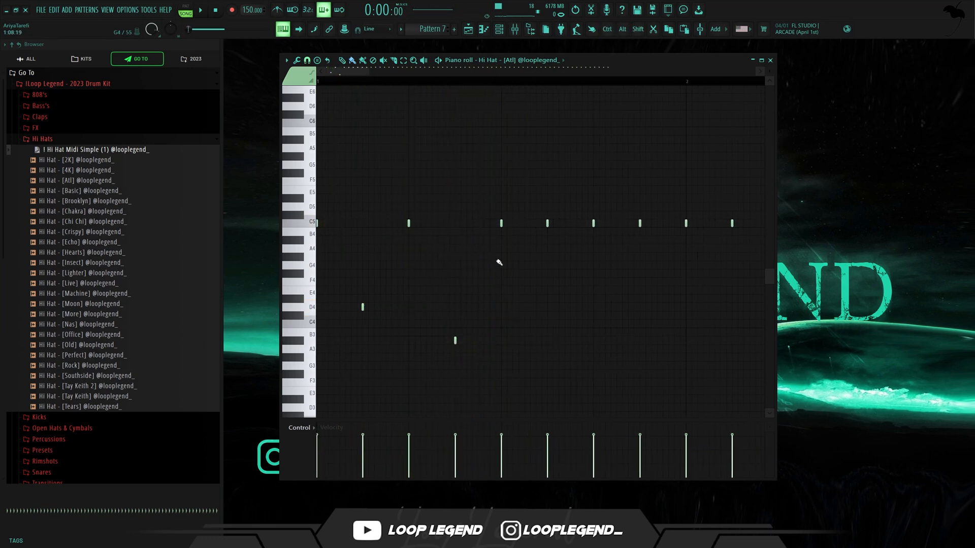
pyautogui.press('space')
pyautogui.click(594, 357)
pyautogui.rightClick(593, 224)
pyautogui.press('space')
pyautogui.scroll(-1, 548, 245)
pyautogui.scroll(-1, 548, 246)
pyautogui.press('space')
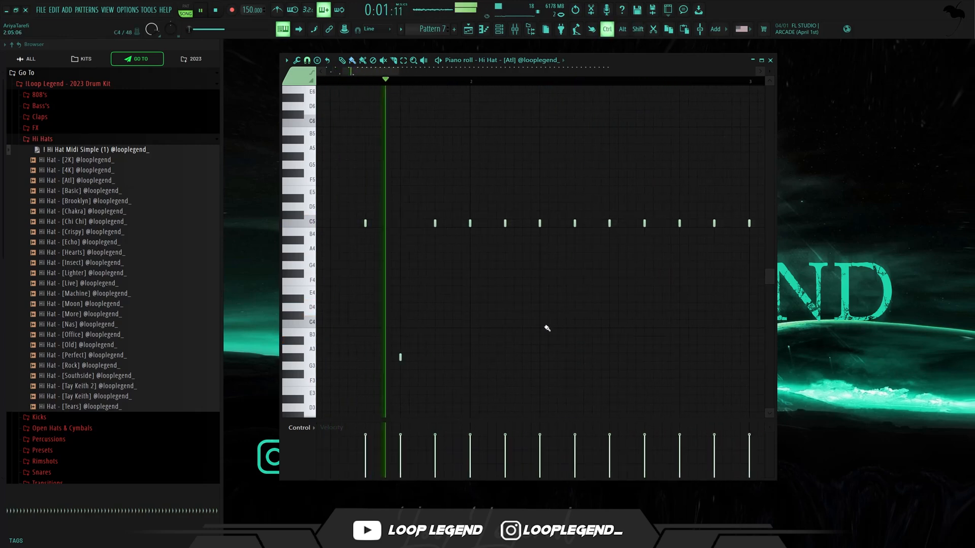
# Step: Move a hi-hat in bar 2 down to A3 and paint a fast hi-hat roll at G5 near the bar's end
pyautogui.click(578, 348)
pyautogui.press('space')
pyautogui.scroll(-2, 577, 345)
pyautogui.scroll(2, 578, 345)
pyautogui.scroll(2, 584, 347)
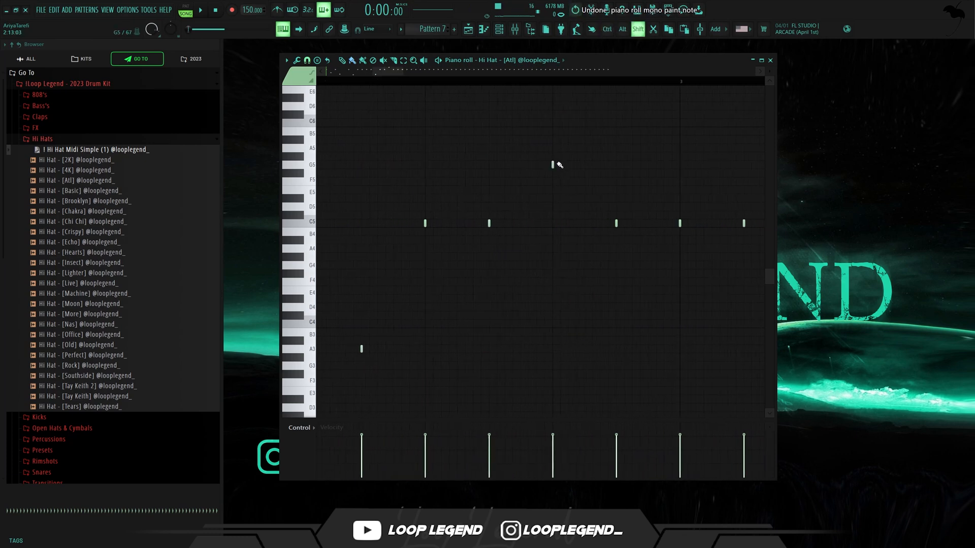
pyautogui.press('space')
pyautogui.scroll(-5, 583, 200)
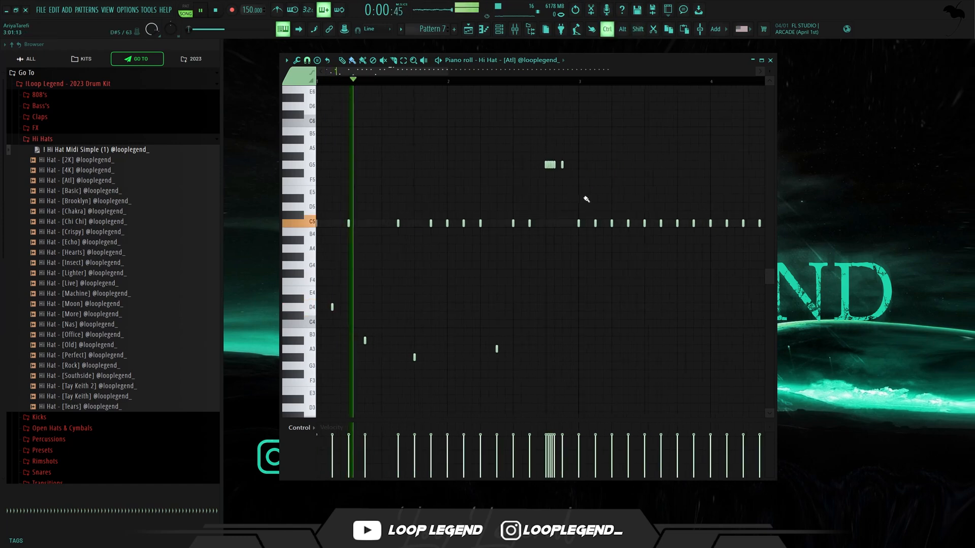
# Step: Clear the hi-hats right after the bar 2 roll and lower the roll to F#5
pyautogui.moveTo(694, 195); pyautogui.dragTo(464, 249)
pyautogui.press('Delete')
pyautogui.press('space')
pyautogui.scroll(4, 330, 215)
pyautogui.scroll(3, 610, 229)
pyautogui.moveTo(616, 201); pyautogui.dragTo(648, 163)
pyautogui.press('space')
pyautogui.moveTo(595, 191); pyautogui.dragTo(710, 140)
pyautogui.hotkey('shift', 'Down')
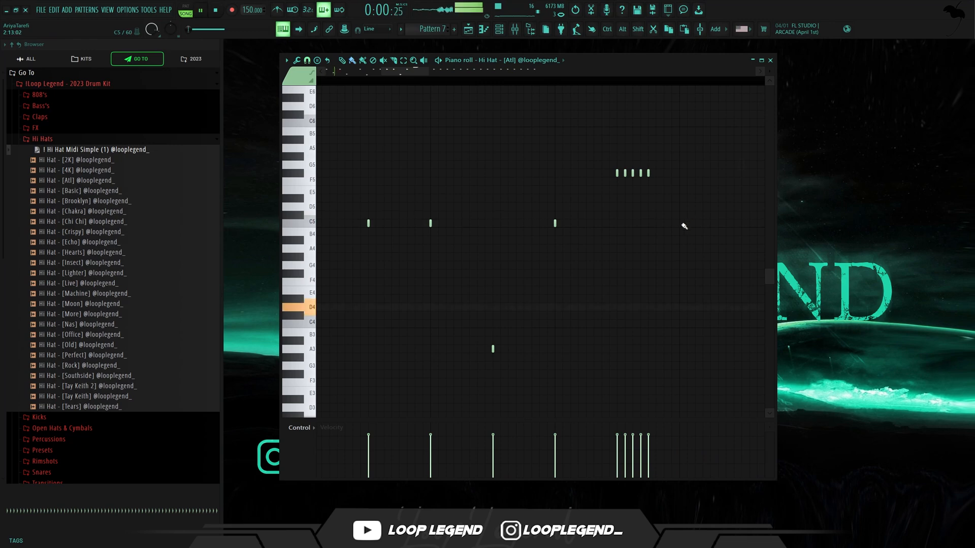
pyautogui.hotkey('shift', 'Down')
pyautogui.hotkey('shift', 'Down')
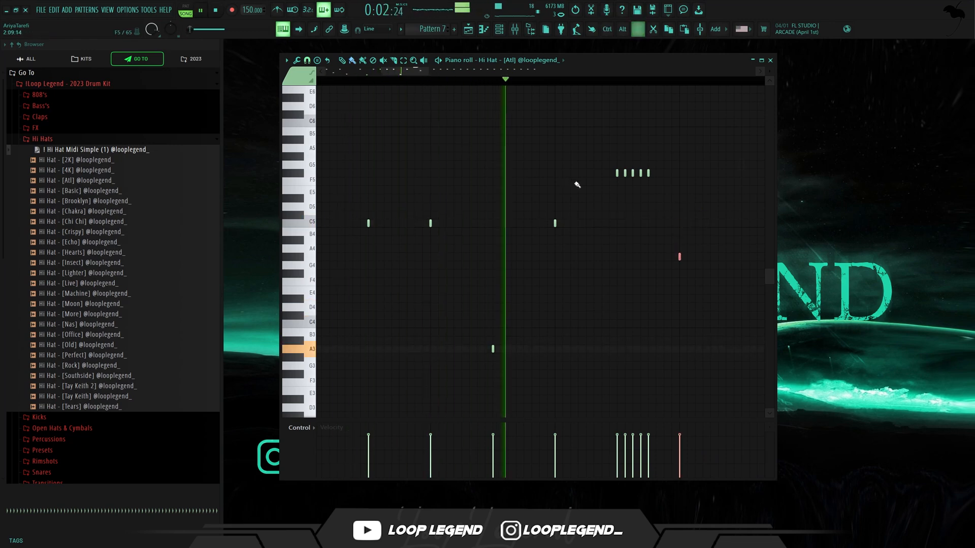
# Step: Set the snap to 1/2 beat, delete the hi-hats from bar 3 onward and duplicate the first two bars into bars 3 and 4
pyautogui.press('space')
pyautogui.click(308, 61)
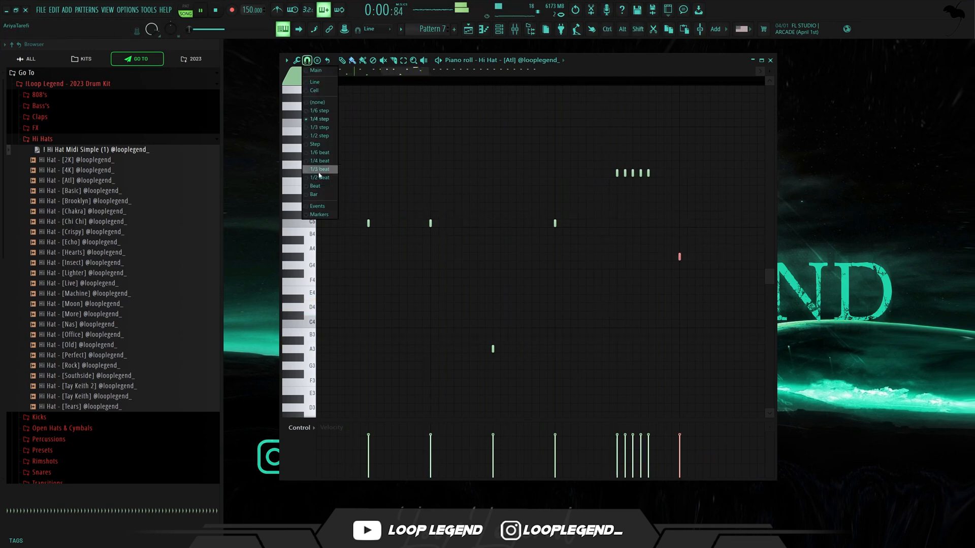
pyautogui.click(319, 178)
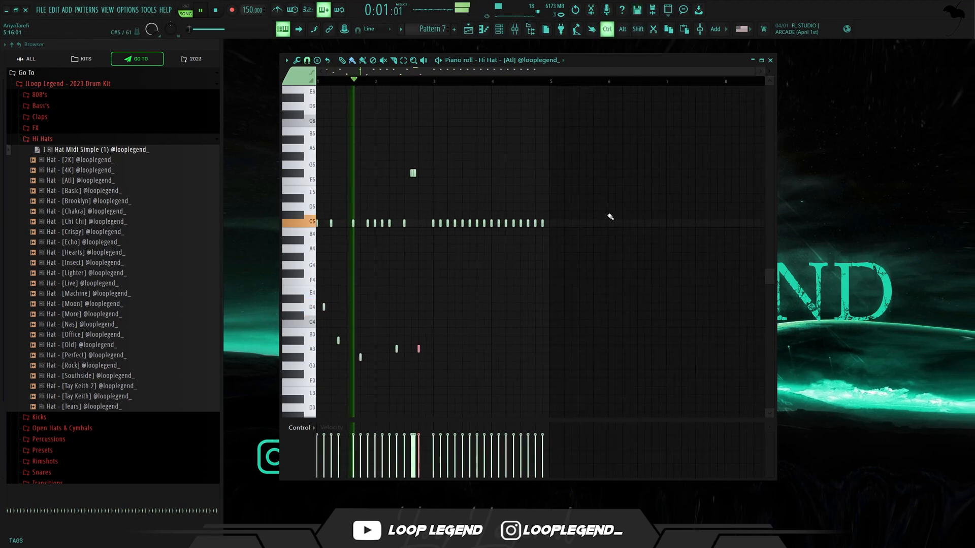
pyautogui.keyDown('ctrl'); pyautogui.moveTo(577, 178); pyautogui.dragTo(424, 233); pyautogui.keyUp('ctrl')
pyautogui.press('Delete')
pyautogui.hotkey('ctrl', 'a')
pyautogui.hotkey('ctrl', 'b')
pyautogui.hotkey('ctrl', 'd')
# Step: Lower the velocity of the low-pitched hi-hats and turn the first low hi-hat of bar 3 into a C5 roll
pyautogui.keyDown('ctrl'); pyautogui.moveTo(313, 281); pyautogui.dragTo(307, 399); pyautogui.keyUp('ctrl')
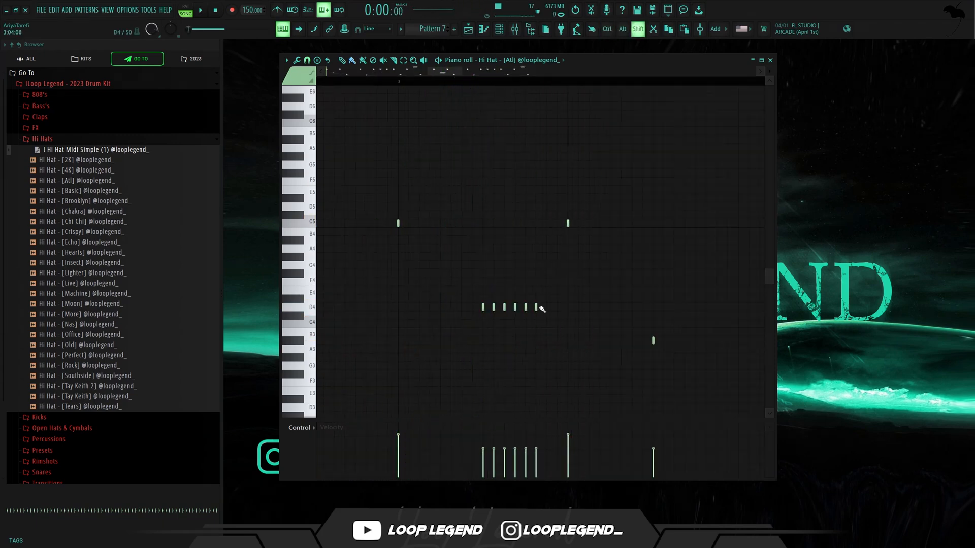
pyautogui.press('space')
pyautogui.keyDown('ctrl'); pyautogui.moveTo(569, 287); pyautogui.dragTo(466, 335); pyautogui.keyUp('ctrl')
pyautogui.hotkey('shift', 'Up')
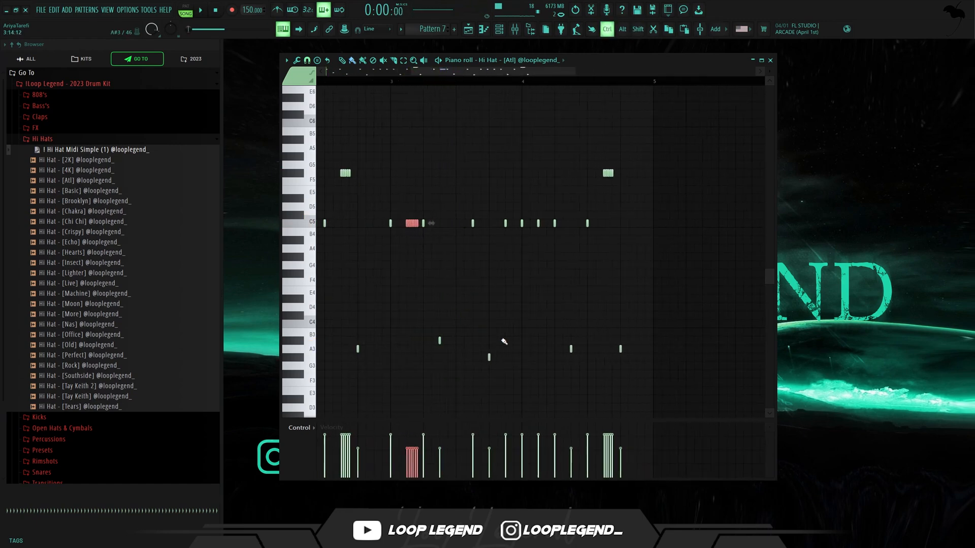
# Step: Build C5 hi-hat rolls late in bar 3 and early in bar 4, and ramp the bar 4 roll's velocities upward
pyautogui.keyDown('ctrl'); pyautogui.moveTo(512, 329); pyautogui.dragTo(489, 355); pyautogui.keyUp('ctrl')
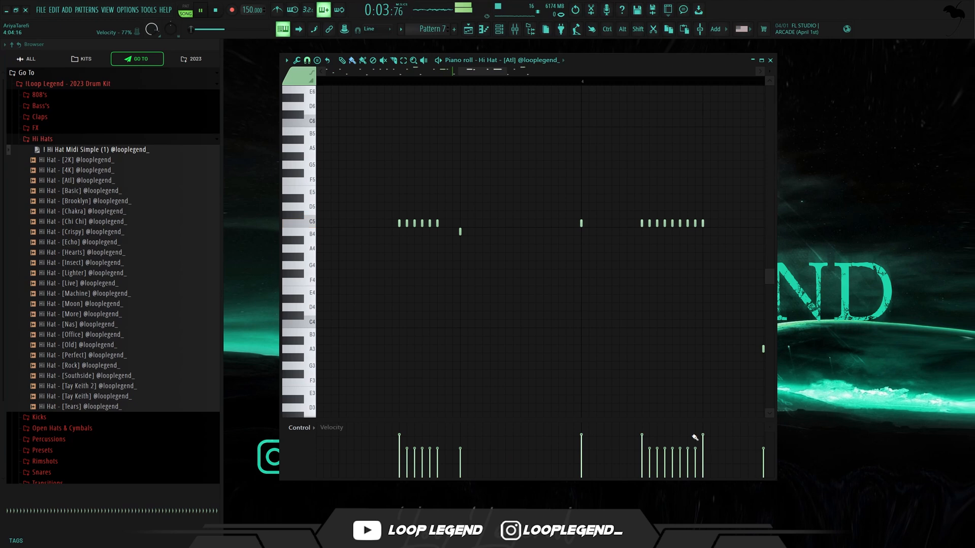
pyautogui.moveTo(691, 438); pyautogui.dragTo(630, 456)
pyautogui.press('space')
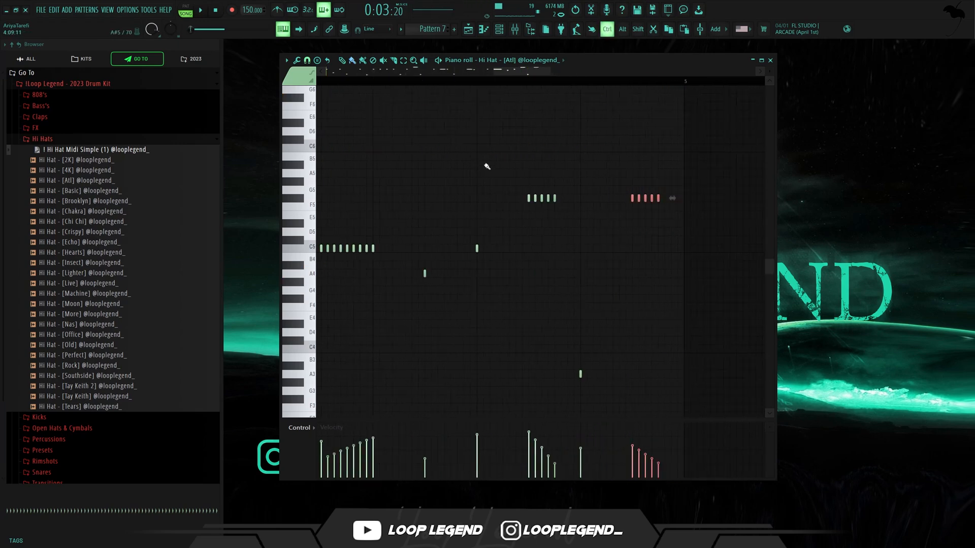
# Step: Replace the end of bar 4 with a pitched hi-hat run snapped to 1/3 beat and thin out some of its notes
pyautogui.click(306, 61)
pyautogui.click(311, 172)
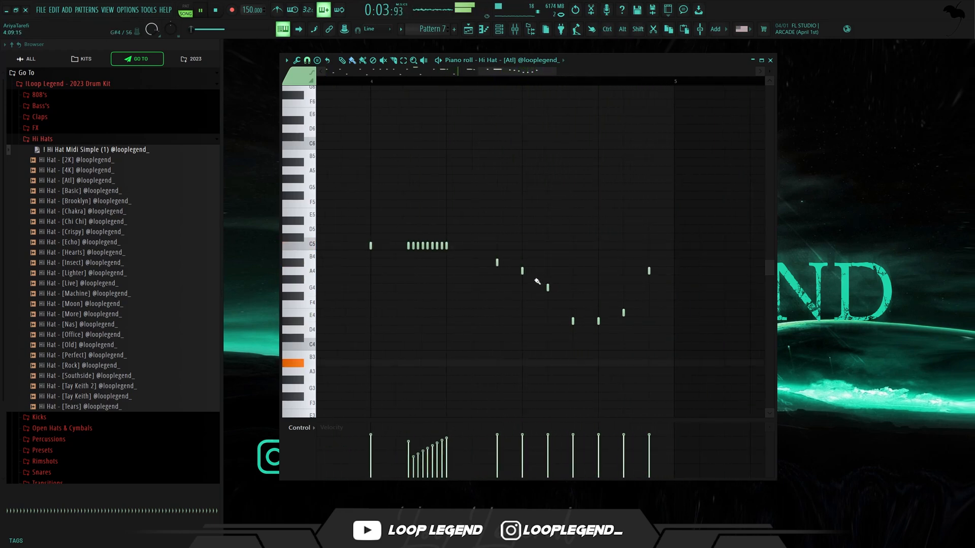
pyautogui.rightClick(524, 271)
pyautogui.press('space')
pyautogui.rightClick(624, 313)
pyautogui.press('space')
# Step: Set the snap to 1/6 beat and add a short F#4 hi-hat roll near the end of bar 4
pyautogui.press('space')
pyautogui.click(307, 60)
pyautogui.click(319, 152)
pyautogui.press('space')
pyautogui.click(623, 296)
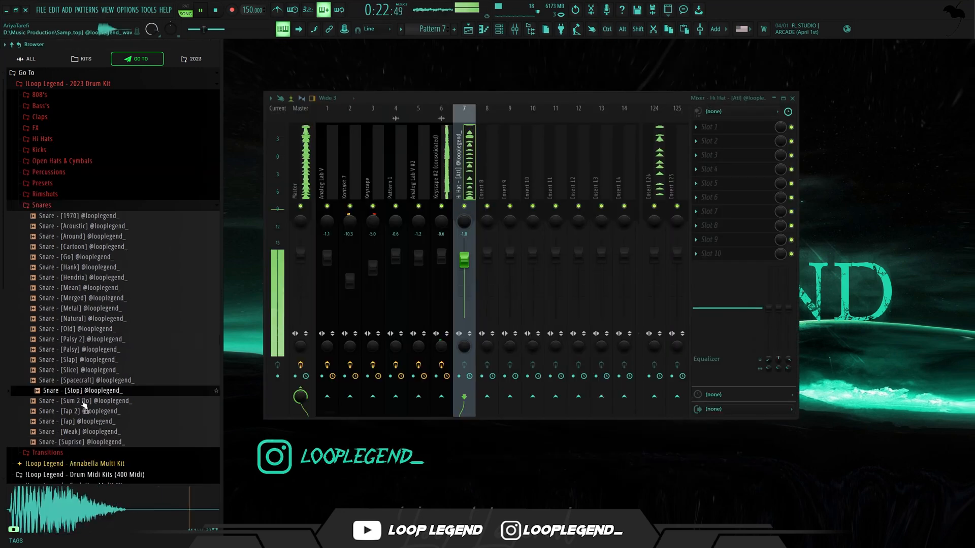
# Step: Audition the snare samples and load Snare - [Stop] into a new channel
pyautogui.click(96, 432)
pyautogui.click(104, 443)
pyautogui.click(95, 392)
pyautogui.click(90, 372)
pyautogui.click(88, 392)
pyautogui.rightClick(88, 392)
pyautogui.click(93, 390)
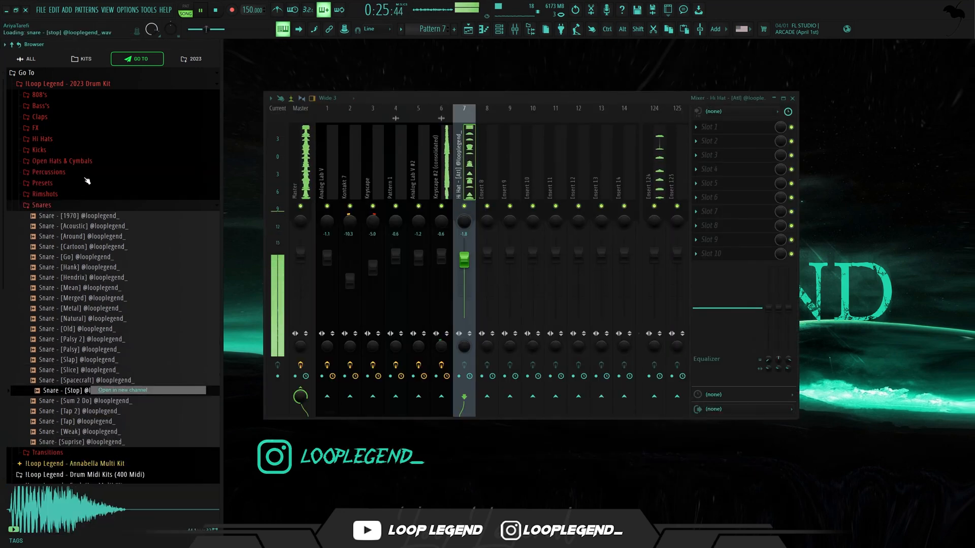
# Step: Apply the Clap Midi 8 Bar pattern to the snare channel and route the snare to mixer track 8
pyautogui.click(48, 118)
pyautogui.rightClick(68, 128)
pyautogui.click(94, 135)
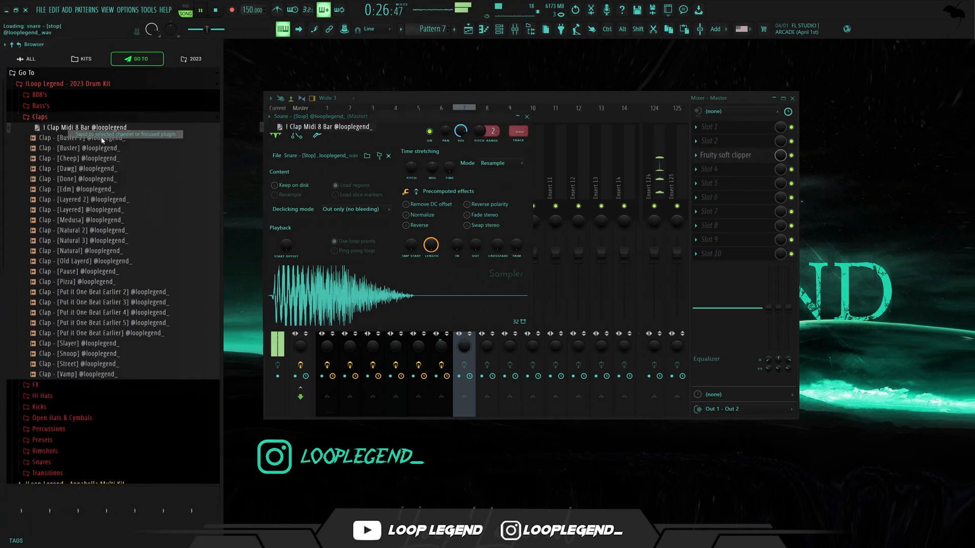
pyautogui.click(518, 143)
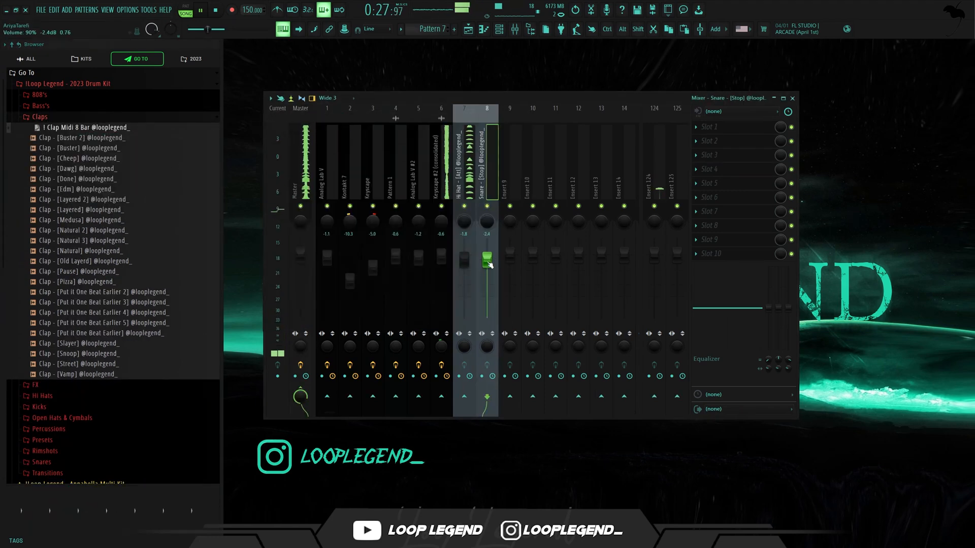
# Step: Audition the clap samples and load Clap - [Pause] into a new channel
pyautogui.click(96, 148)
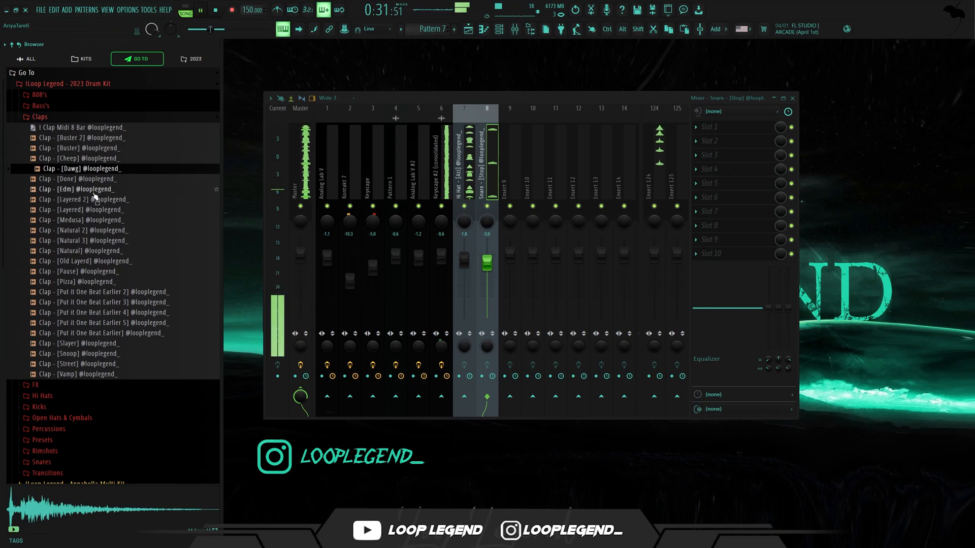
pyautogui.click(81, 284)
pyautogui.click(83, 273)
pyautogui.rightClick(84, 275)
pyautogui.click(116, 288)
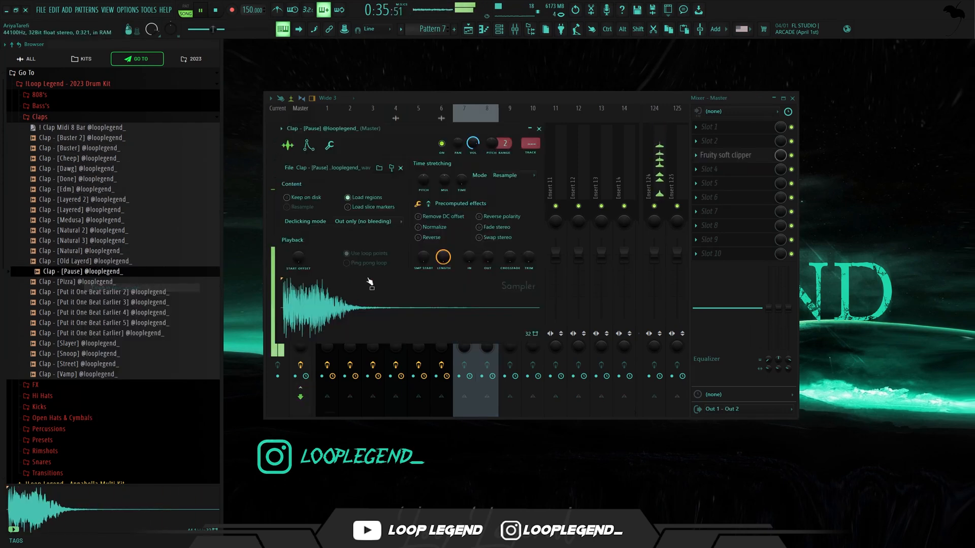
# Step: Route the clap channel to mixer track 9 and lower its fader to about -4.3 dB
pyautogui.press('F6')
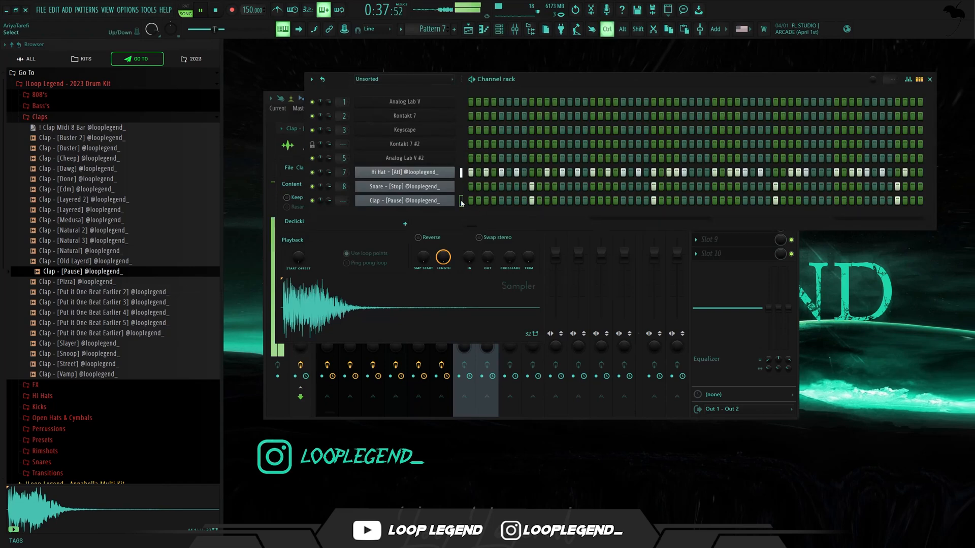
pyautogui.hotkey('ctrl', 'l')
pyautogui.moveTo(514, 287); pyautogui.dragTo(514, 295)
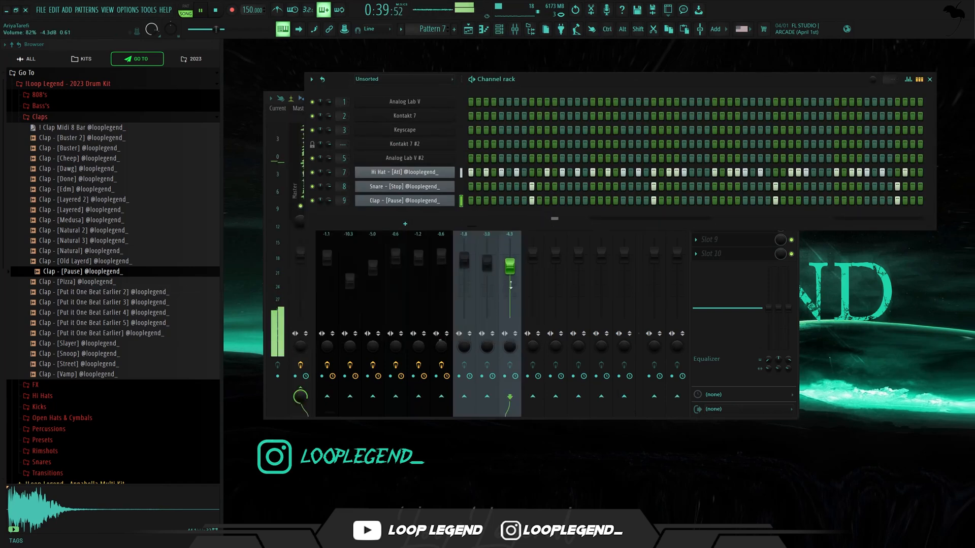
pyautogui.press('F6')
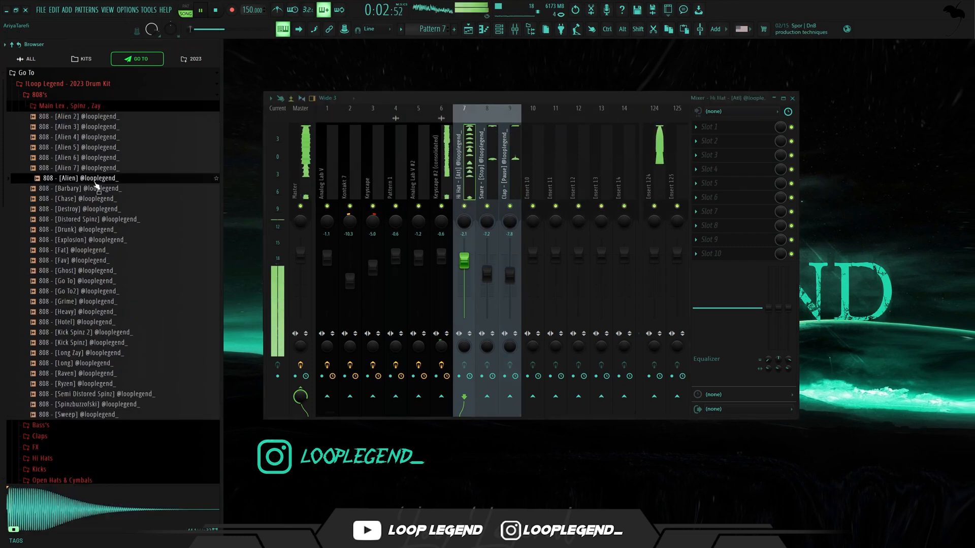
# Step: Audition the 808 samples and load 808 - [Go To2] into a new channel
pyautogui.click(81, 240)
pyautogui.click(82, 291)
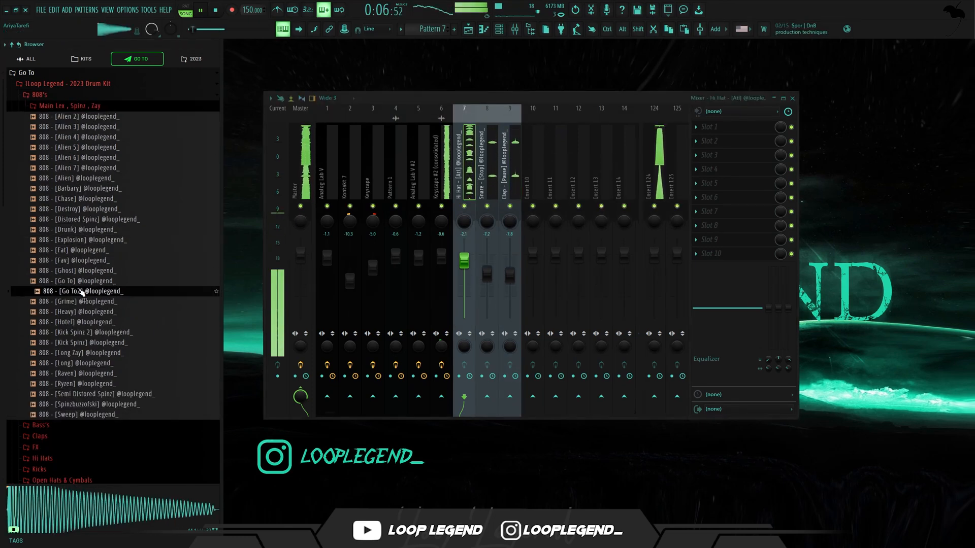
pyautogui.rightClick(82, 291)
pyautogui.click(101, 301)
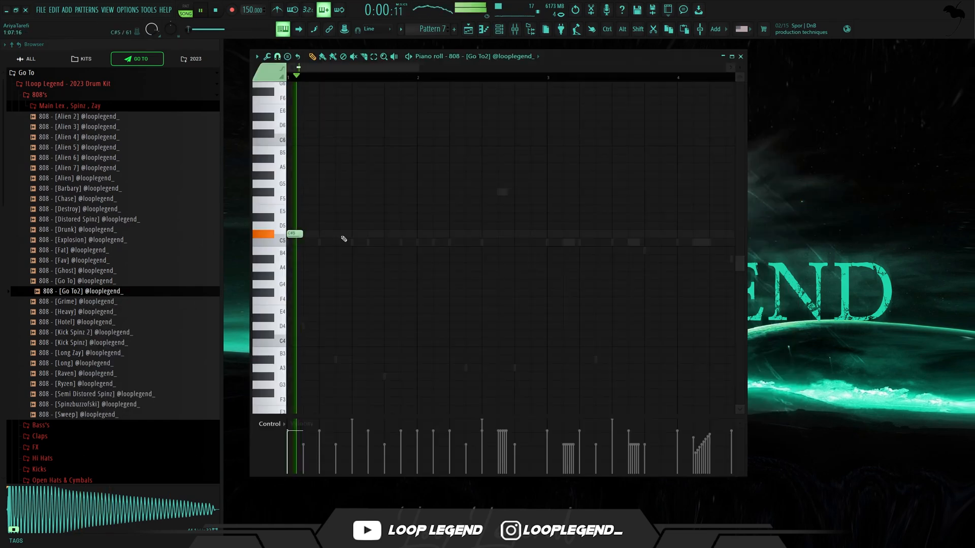
# Step: Place the opening 808 notes on C#5 across bars 1 and 2, removing the misplaced one
pyautogui.click(343, 234)
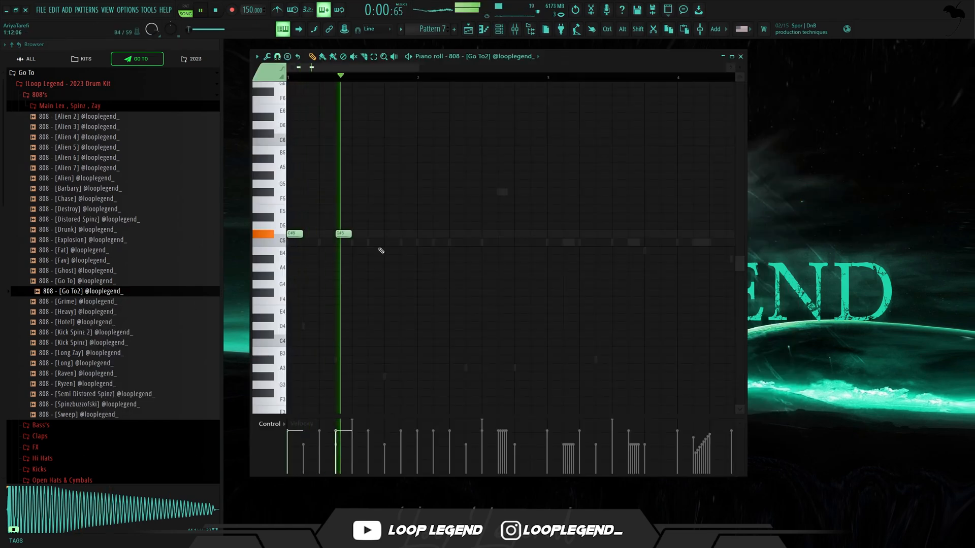
pyautogui.click(424, 226)
pyautogui.rightClick(426, 226)
pyautogui.click(409, 234)
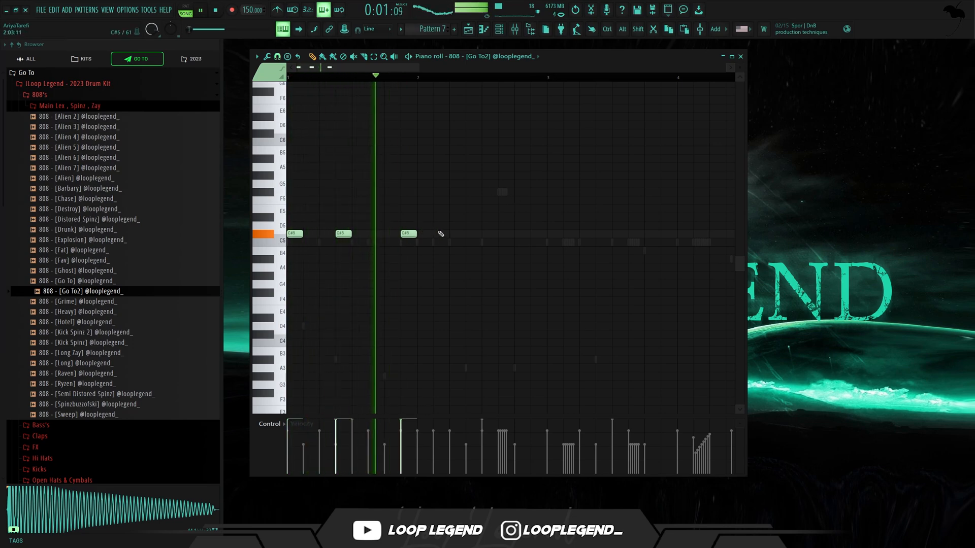
pyautogui.click(457, 234)
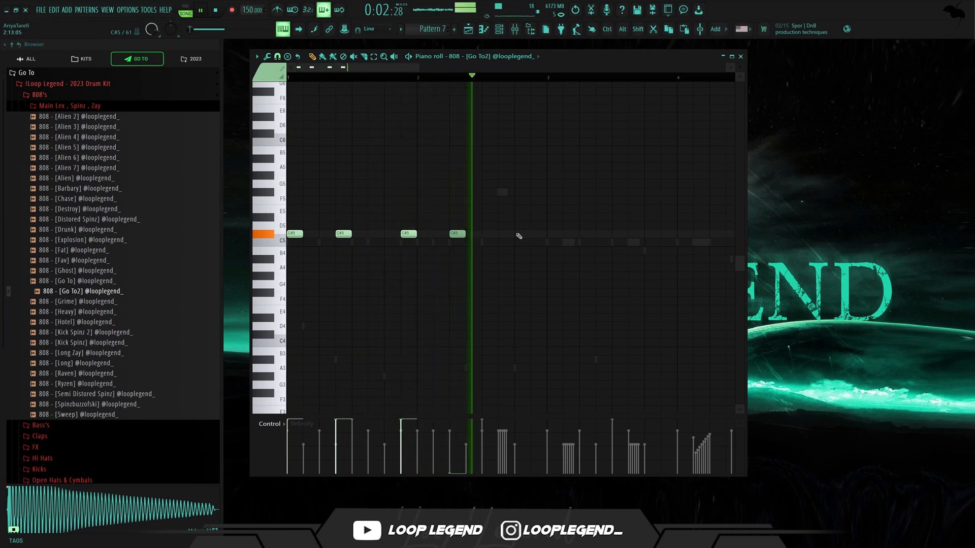
pyautogui.press('space')
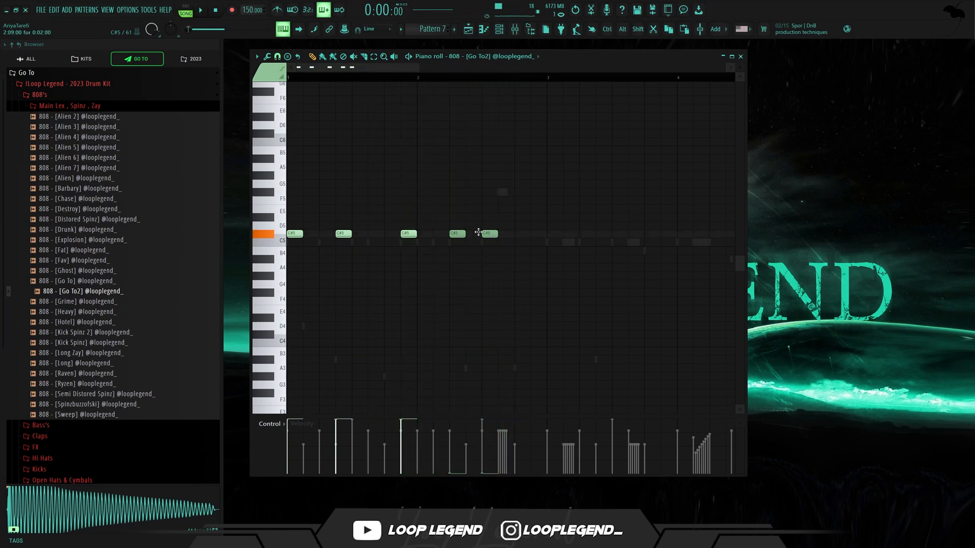
# Step: Set the snap to 1/3 step and build an 808 note roll on C#4 across the second half of bar 2
pyautogui.click(277, 57)
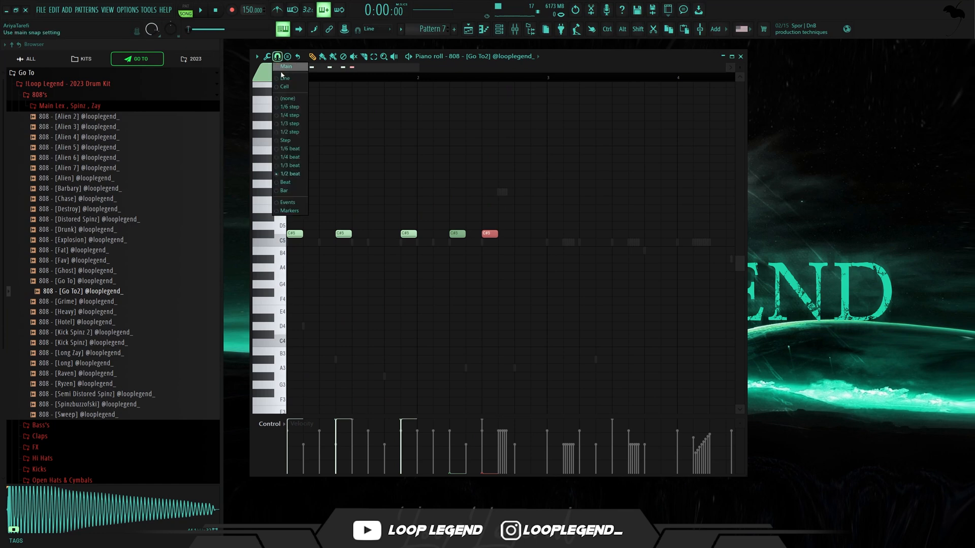
pyautogui.click(287, 124)
pyautogui.scroll(1, 543, 246)
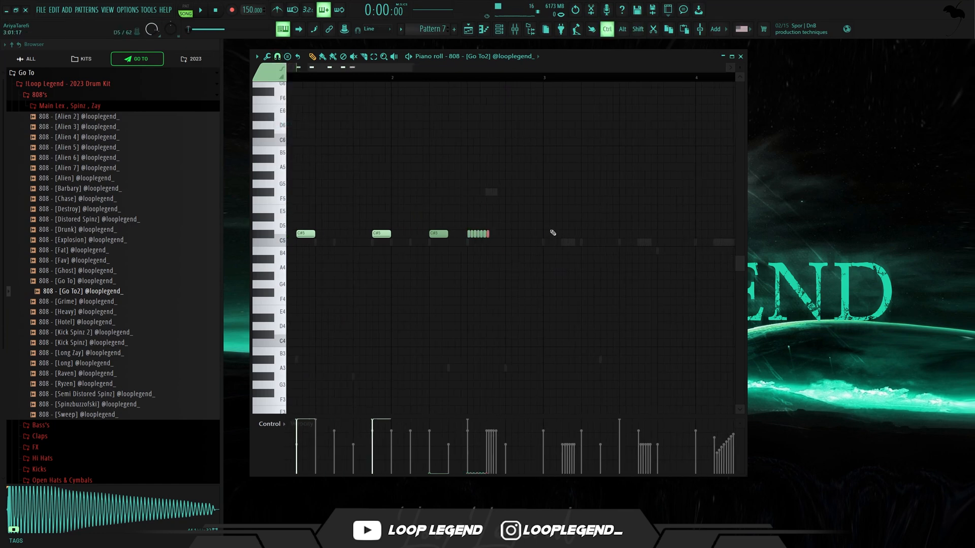
pyautogui.moveTo(560, 219); pyautogui.dragTo(456, 252)
pyautogui.scroll(2, 442, 209)
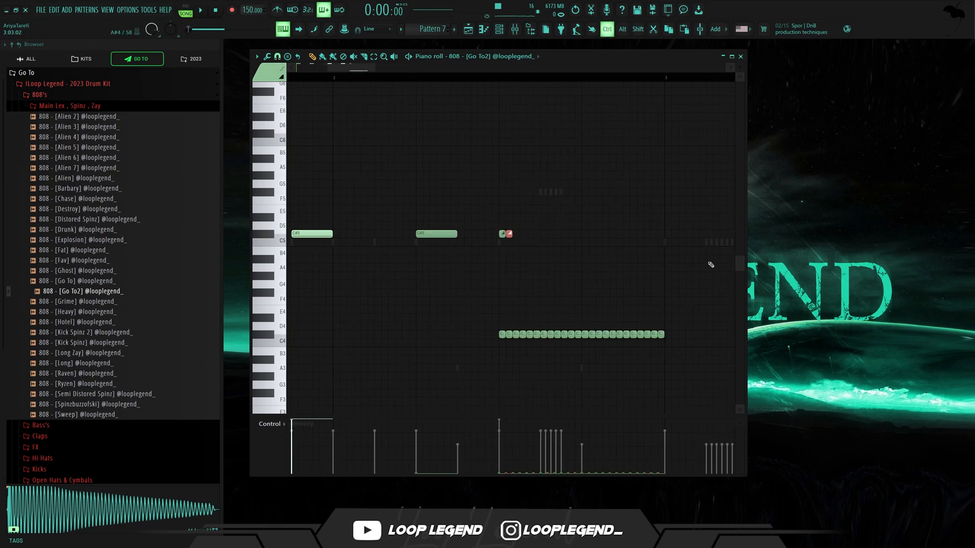
# Step: Fill a matching 808 roll on C#5, ramp its velocity upward, and place a C#5 note at the start of bar 3
pyautogui.moveTo(603, 265); pyautogui.dragTo(496, 264)
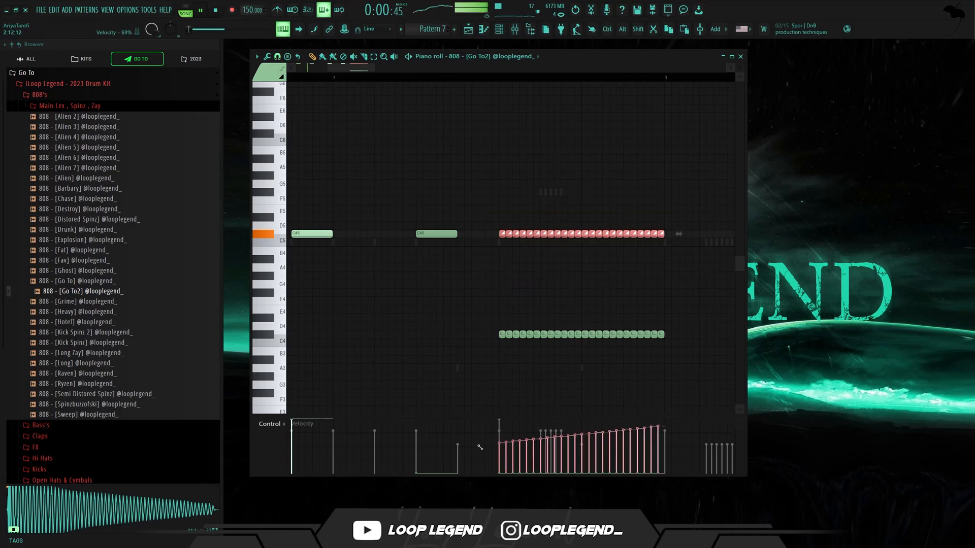
pyautogui.moveTo(718, 232); pyautogui.dragTo(680, 231)
pyautogui.moveTo(490, 246); pyautogui.dragTo(663, 217)
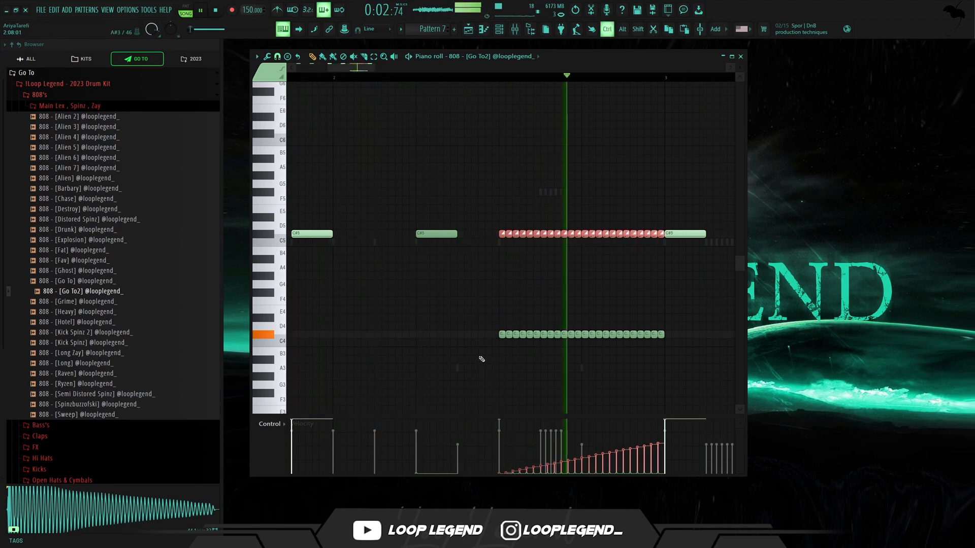
# Step: Open the Hi Hat - [Atl] notes and copy the six lower-pitched notes from the latter part of bar 4
pyautogui.press('space')
pyautogui.click(496, 56)
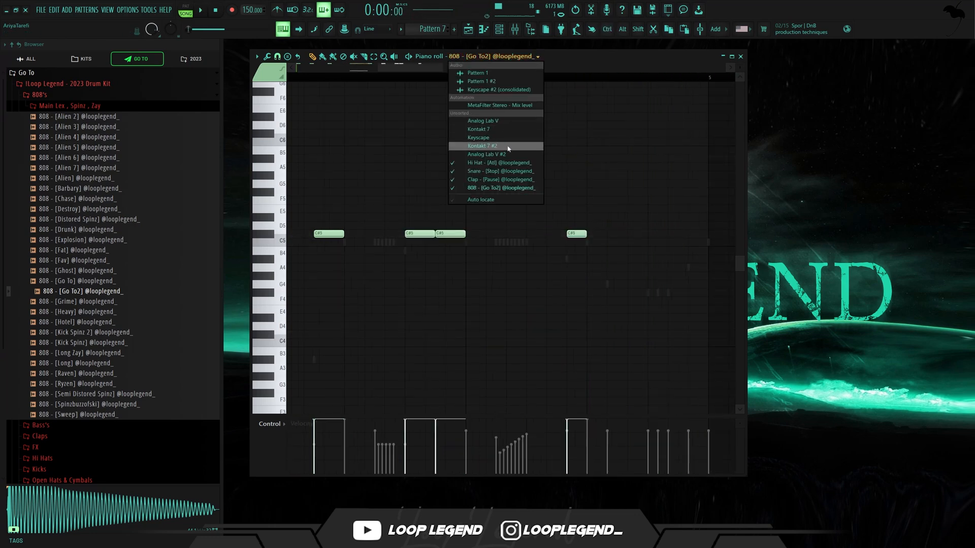
pyautogui.click(512, 163)
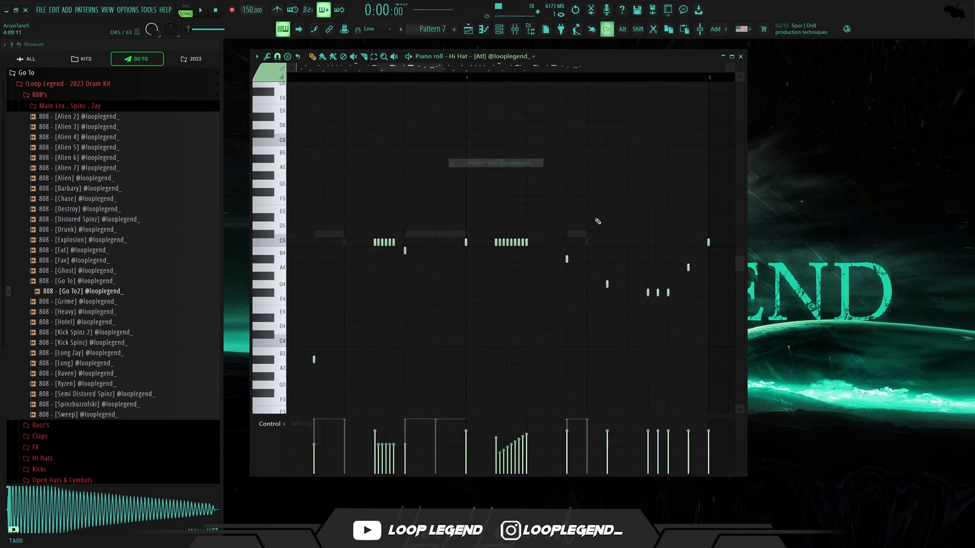
pyautogui.moveTo(540, 233); pyautogui.dragTo(734, 297)
pyautogui.moveTo(649, 247); pyautogui.dragTo(502, 325)
pyautogui.moveTo(657, 230); pyautogui.dragTo(521, 329)
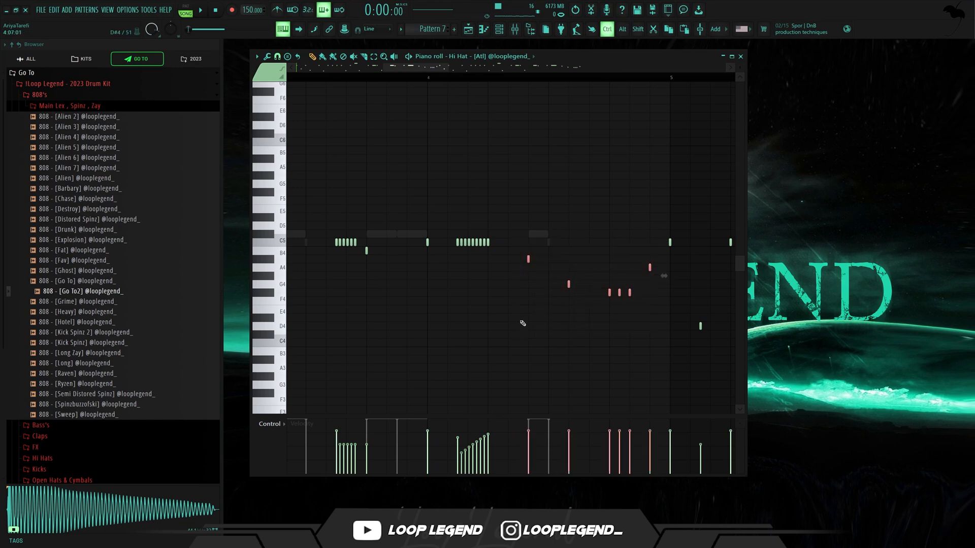
pyautogui.scroll(-1, 513, 55)
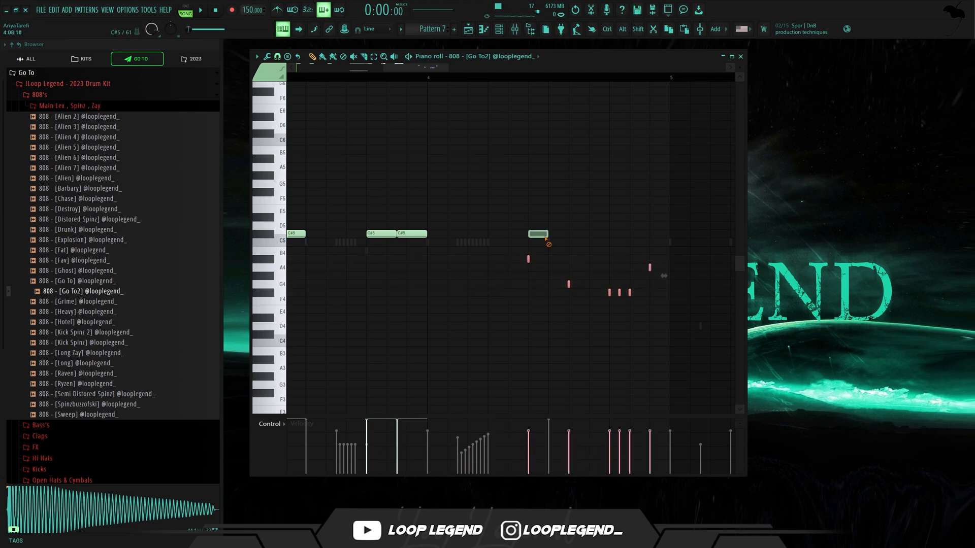
# Step: Flatten the pasted hi-hat rhythm to one pitch in the 808 piano roll and make it C#5 notes ending bar 4
pyautogui.hotkey('alt', 'k')
pyautogui.press('Return')
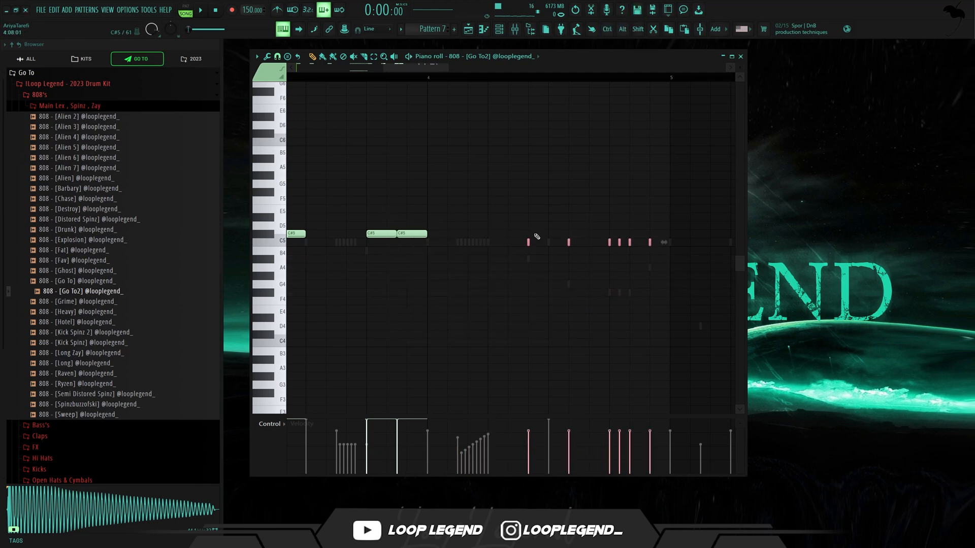
pyautogui.press('space')
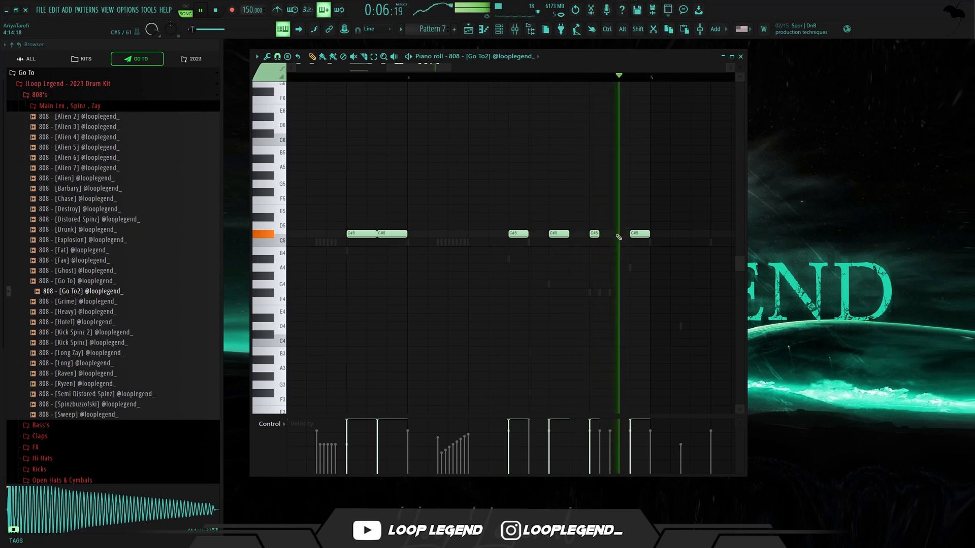
# Step: Duplicate the four-bar 808 pattern into bars 5 to 8 and raise the 808 note inside bar 7 by one octave
pyautogui.scroll(-3, 631, 235)
pyautogui.hotkey('ctrl', 'b')
pyautogui.scroll(-2, 621, 235)
pyautogui.scroll(2, 558, 243)
pyautogui.keyDown('ctrl'); pyautogui.click(514, 236); pyautogui.keyUp('ctrl')
pyautogui.hotkey('ctrl', 'Up')
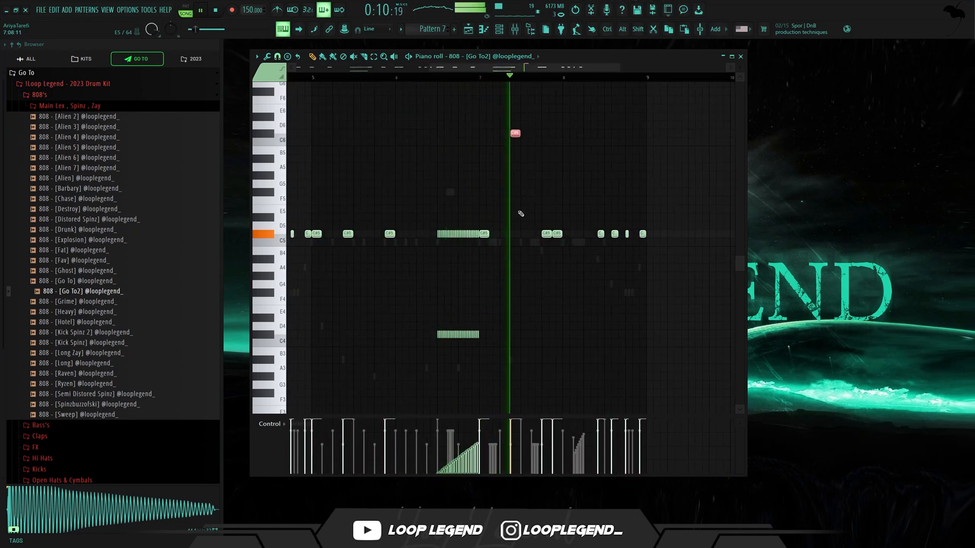
# Step: Try raising a bar 8 note an octave, replay from bar 7, and add a C#5 808 note in the first half of bar 8
pyautogui.keyDown('ctrl'); pyautogui.click(601, 234); pyautogui.keyUp('ctrl')
pyautogui.hotkey('ctrl', 'Up')
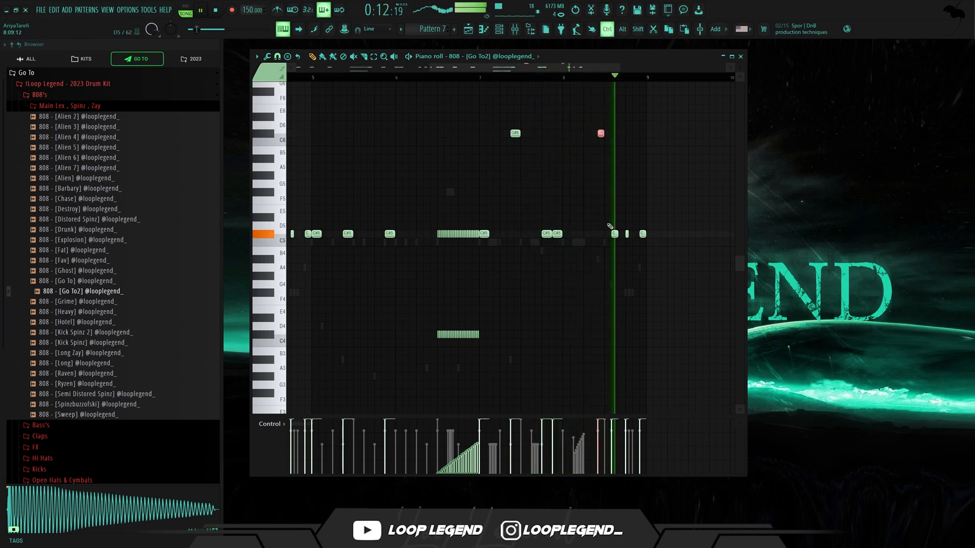
pyautogui.click(482, 80)
pyautogui.press('space')
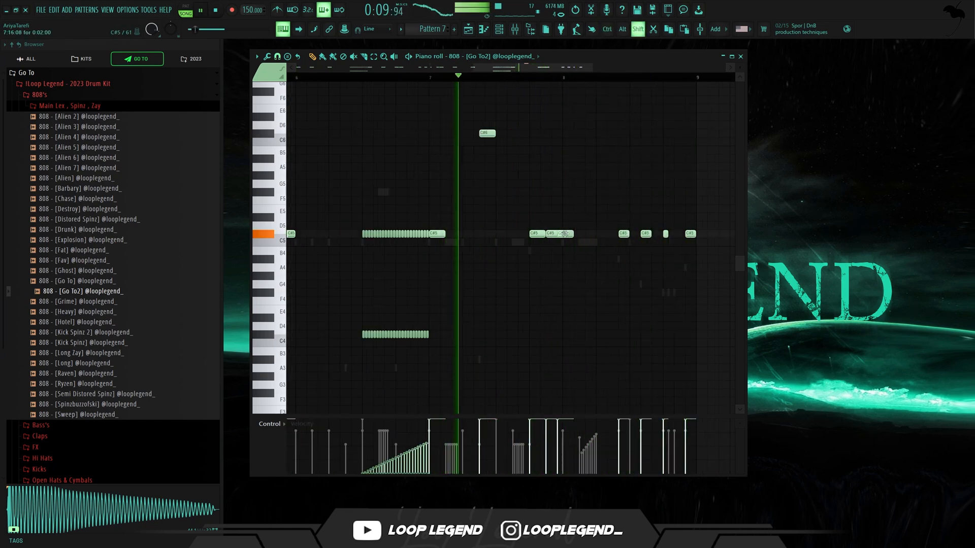
pyautogui.click(599, 233)
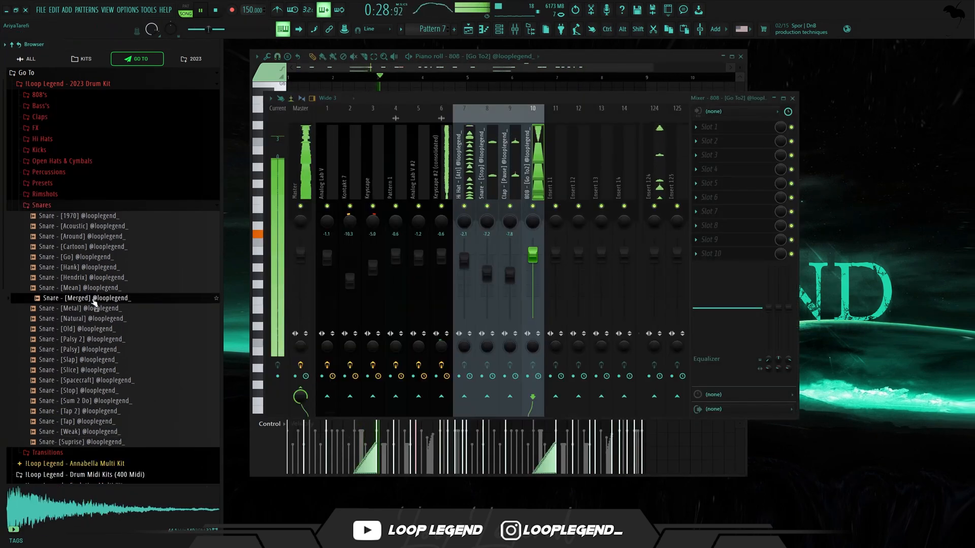
# Step: Audition the snare samples and load Snare - [Cartoon] into a new channel
pyautogui.click(100, 278)
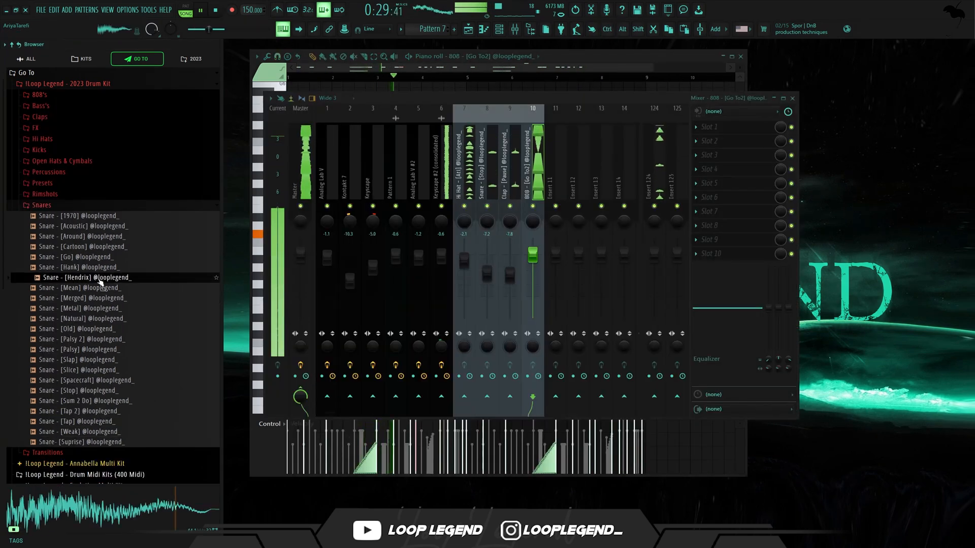
pyautogui.click(92, 247)
pyautogui.rightClick(93, 247)
pyautogui.click(97, 257)
# Step: Apply the Snare 154bpm #2 pattern from Midi Kit 2 to the Snare - [Cartoon] channel
pyautogui.click(73, 206)
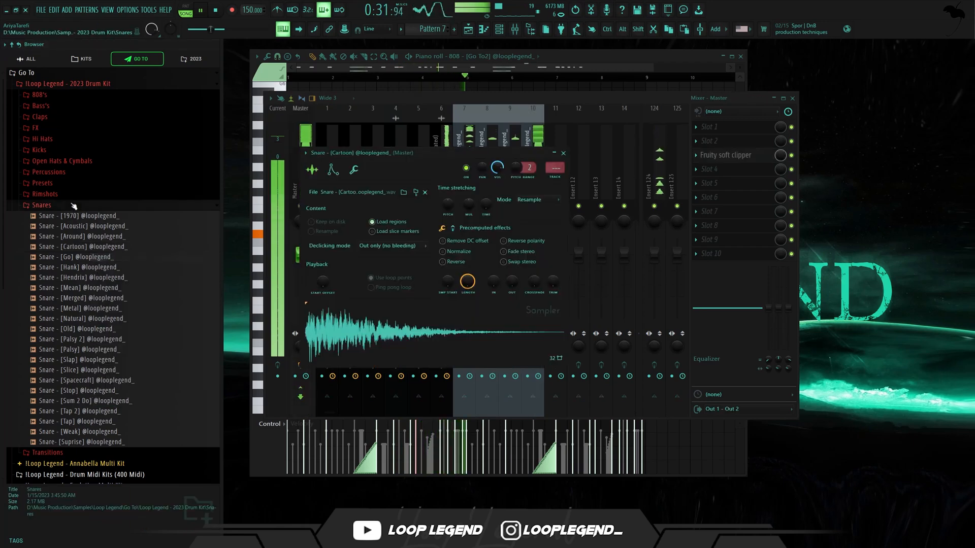
pyautogui.click(71, 238)
pyautogui.click(76, 128)
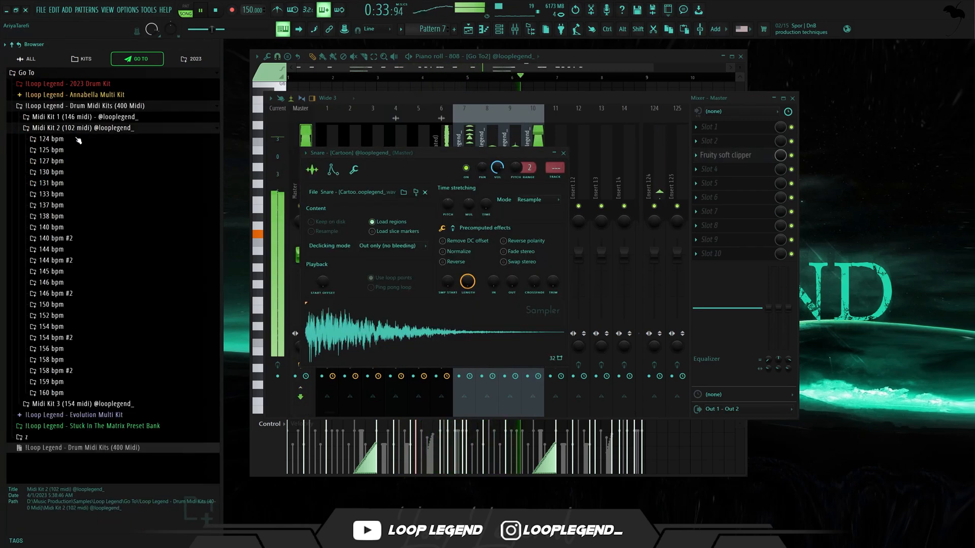
pyautogui.click(57, 337)
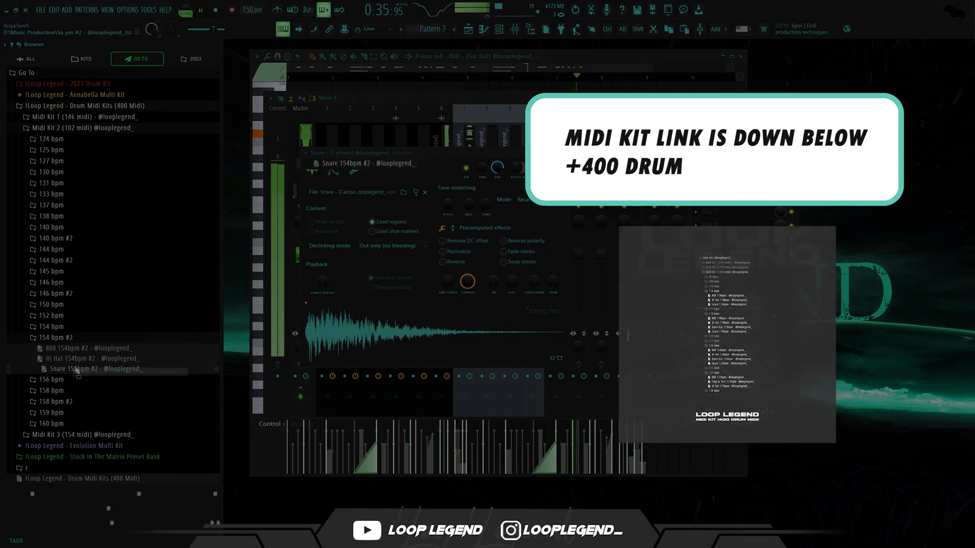
pyautogui.moveTo(96, 369); pyautogui.dragTo(363, 276)
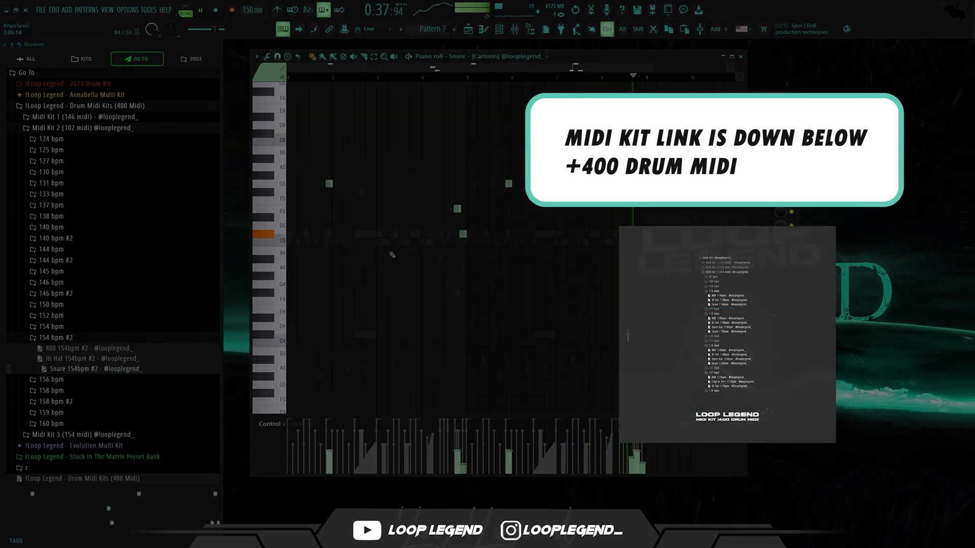
# Step: Route the Snare - [Cartoon] channel to mixer track 11
pyautogui.press('F6')
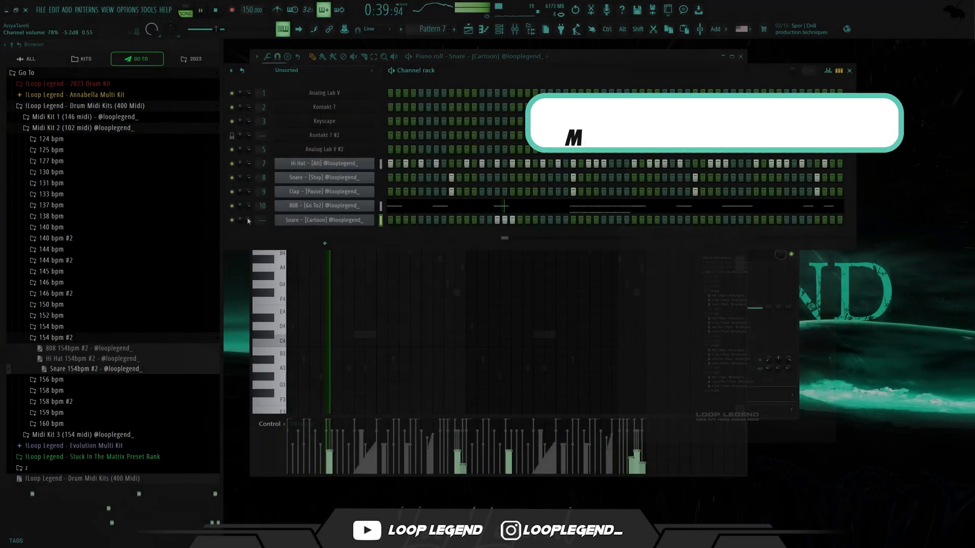
pyautogui.press('F6')
pyautogui.press('F6')
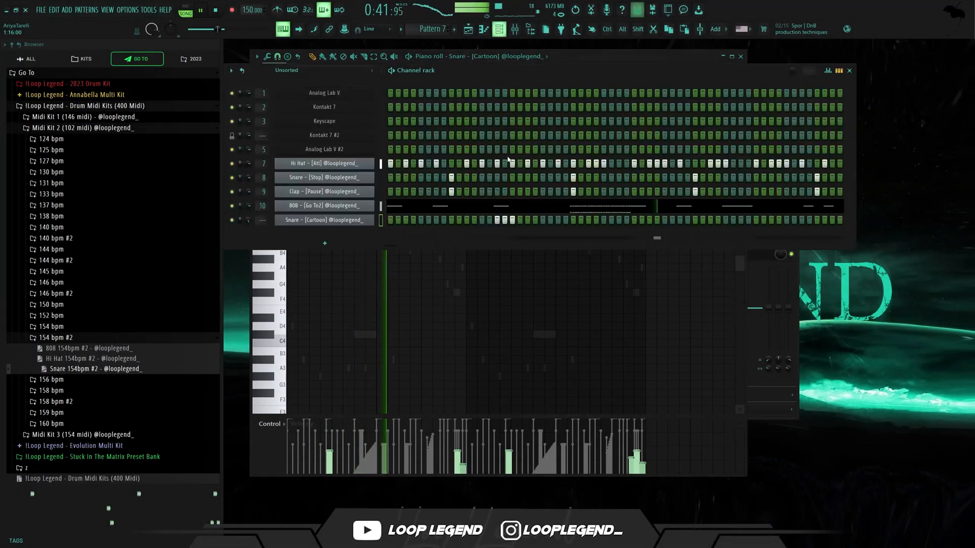
pyautogui.hotkey('ctrl', 'l')
pyautogui.press('F6')
# Step: Add Fruity Delay 3 in ping pong mode to effect slot 8 of the Snare - [Cartoon] mixer track
pyautogui.click(742, 223)
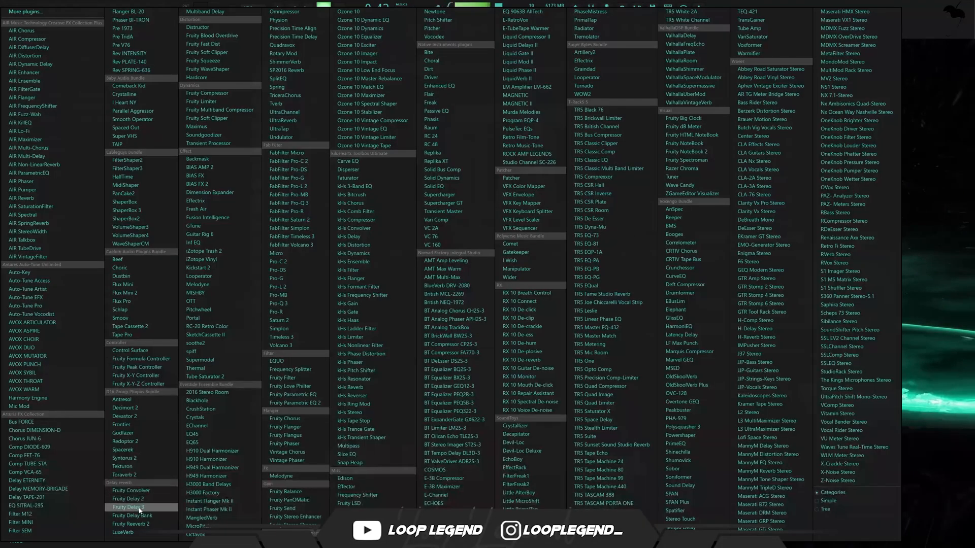
pyautogui.click(127, 507)
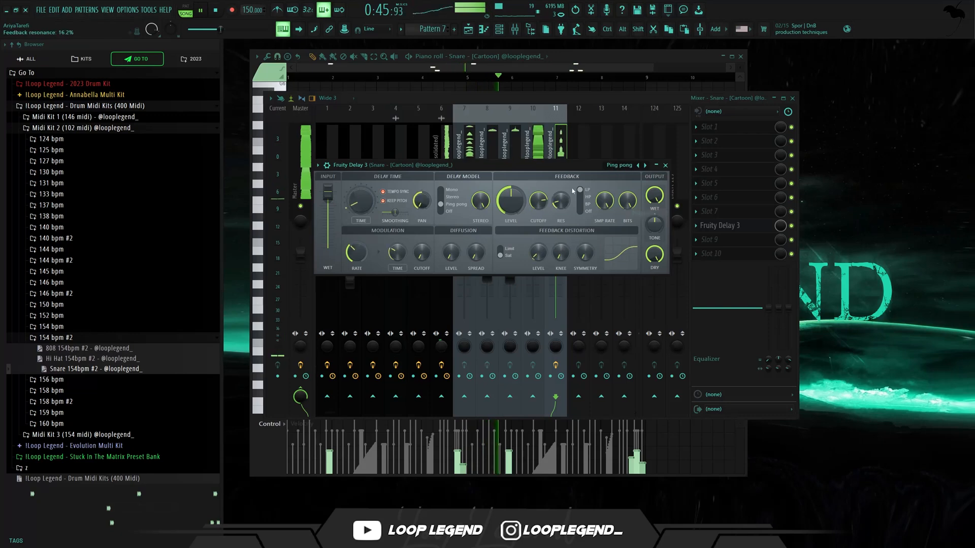
pyautogui.press('Escape')
# Step: Mute the 808 mixer track and boost the high EQ band on the Snare - [Cartoon] track
pyautogui.click(533, 206)
pyautogui.click(733, 231)
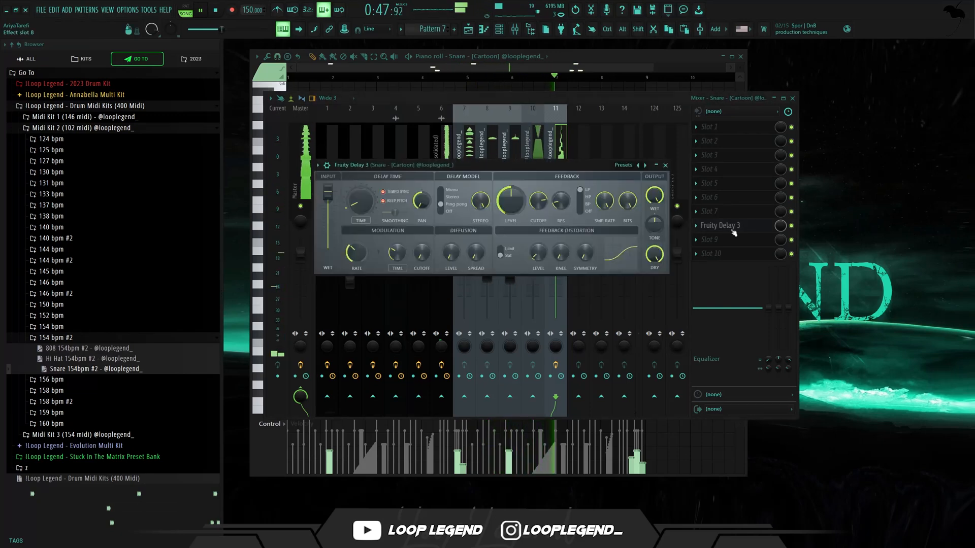
pyautogui.moveTo(792, 317); pyautogui.dragTo(789, 305)
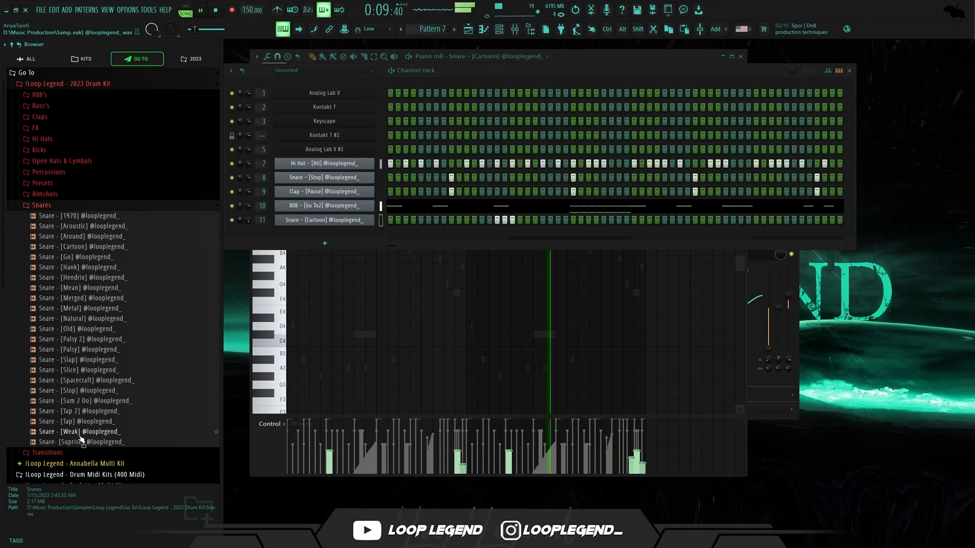
# Step: Load Snare- [Suprise] into a new channel and apply the Snare 146bpm #2 pattern from Midi Kit 2 to it
pyautogui.click(81, 440)
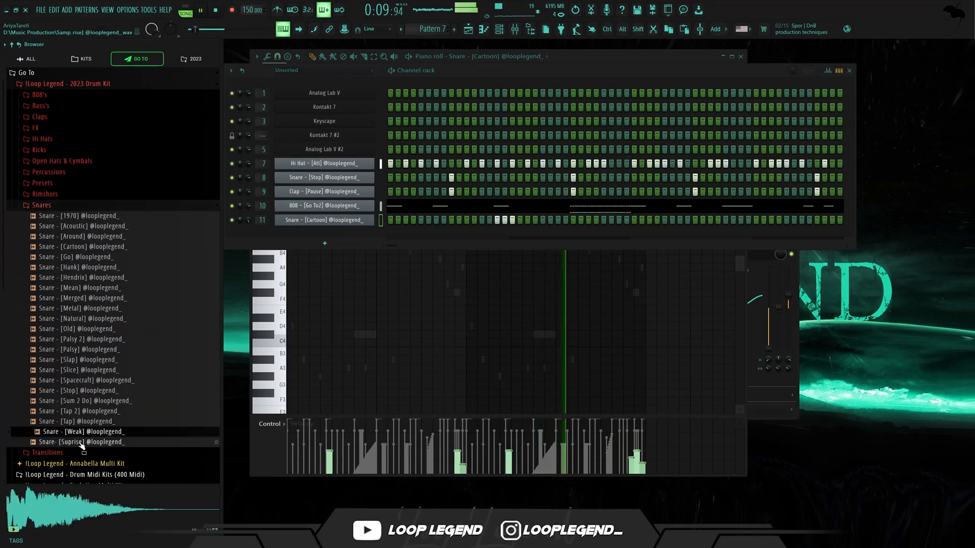
pyautogui.rightClick(82, 440)
pyautogui.click(80, 416)
pyautogui.scroll(-1, 65, 443)
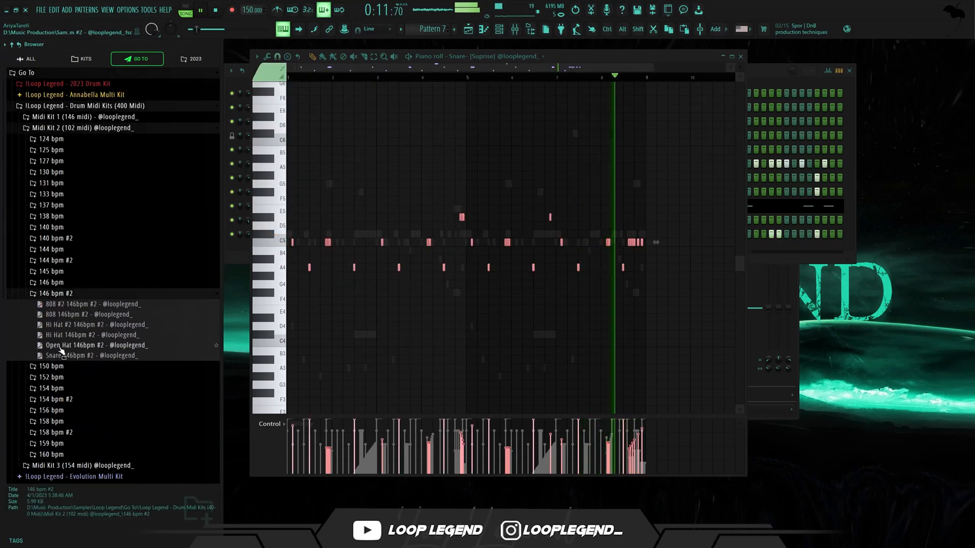
pyautogui.moveTo(61, 357); pyautogui.dragTo(392, 229)
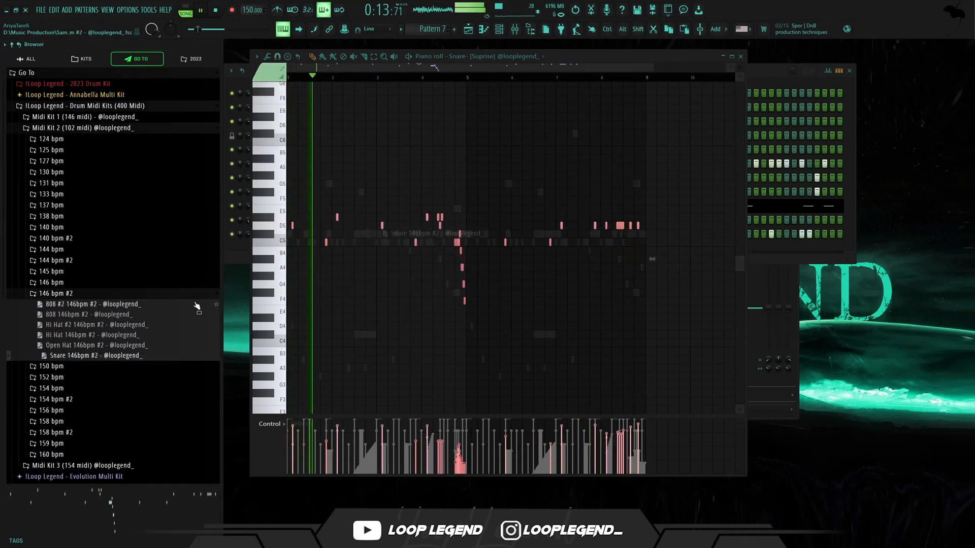
# Step: Delete the descending snare roll just before bar 5 from the Snare- [Suprise] pattern
pyautogui.hotkey('ctrl', 'a')
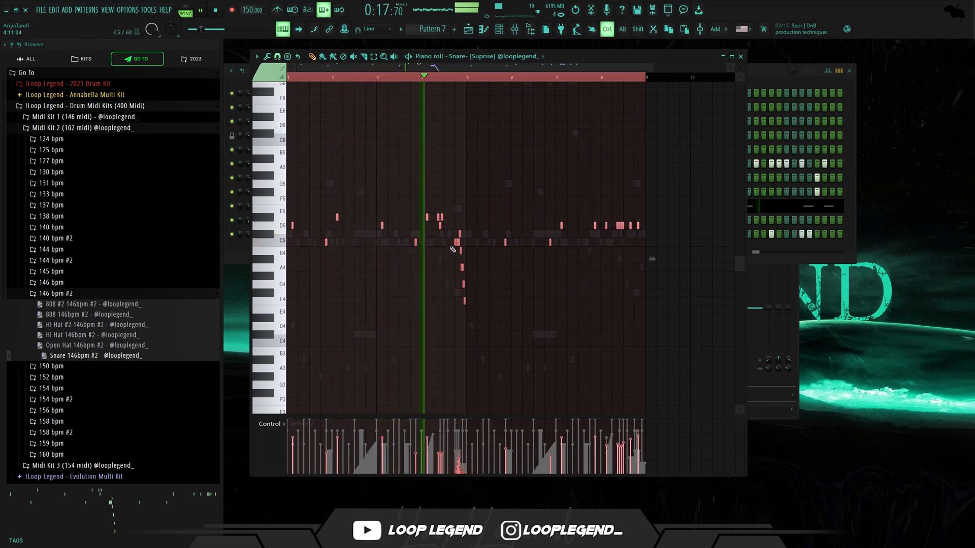
pyautogui.scroll(-1, 482, 59)
pyautogui.scroll(1, 482, 59)
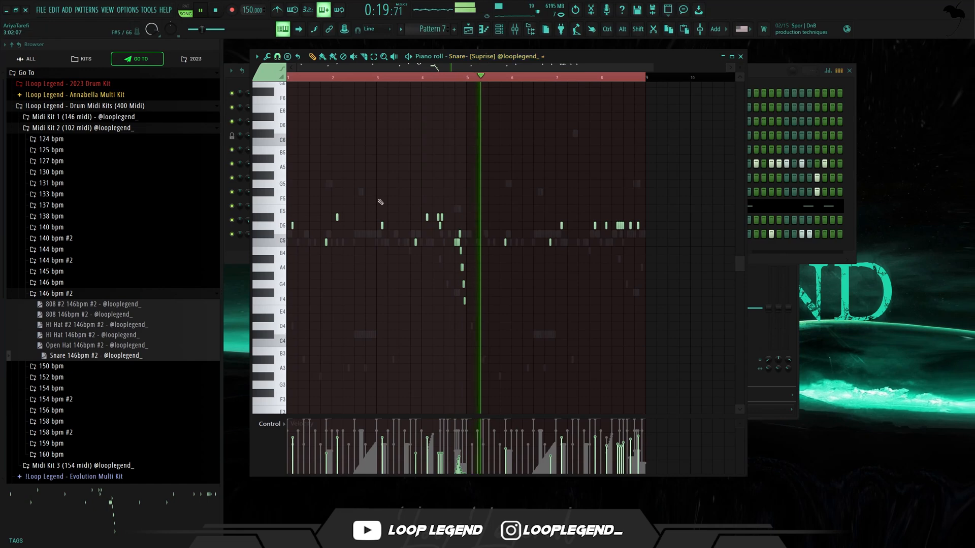
pyautogui.scroll(2, 354, 216)
pyautogui.moveTo(333, 224); pyautogui.dragTo(319, 239)
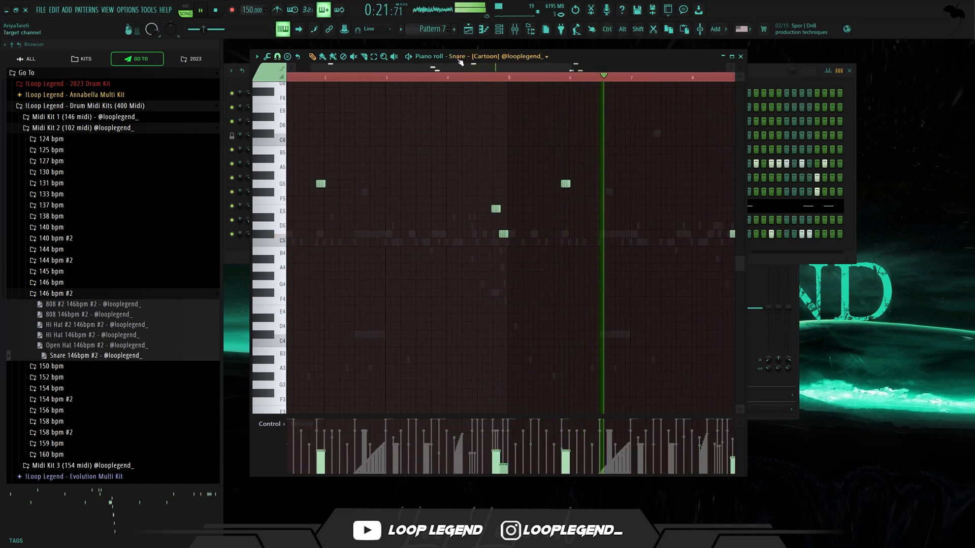
pyautogui.scroll(2, 478, 203)
pyautogui.moveTo(494, 205); pyautogui.dragTo(526, 306)
pyautogui.press('Delete')
pyautogui.scroll(-3, 506, 285)
pyautogui.hscroll(2, 513, 264)
pyautogui.scroll(1, 631, 261)
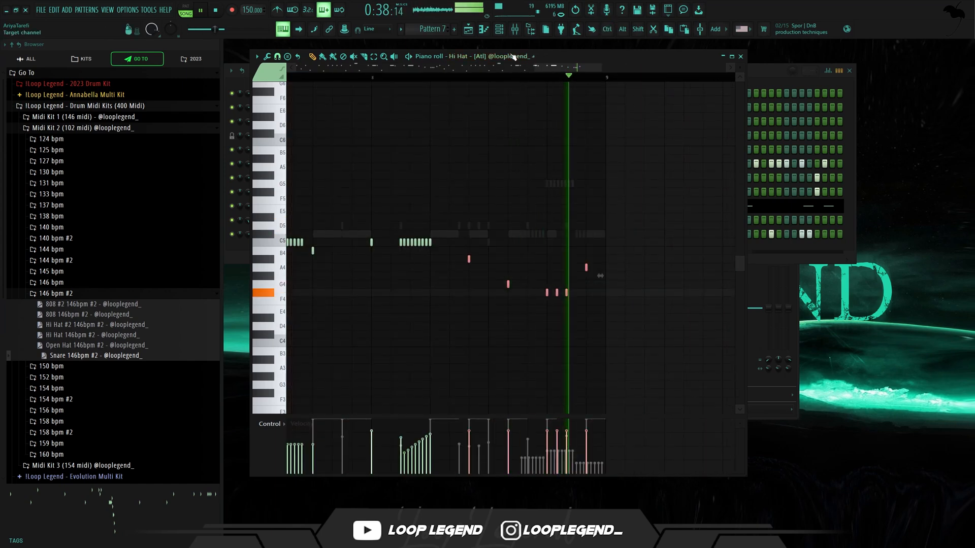
# Step: Switch the piano roll to another channel, paste the copied notes and delete a group of surplus notes
pyautogui.click(543, 56)
pyautogui.click(500, 206)
pyautogui.scroll(-1, 568, 274)
pyautogui.hotkey('ctrl', 'v')
pyautogui.moveTo(439, 237); pyautogui.dragTo(414, 319)
pyautogui.press('Delete')
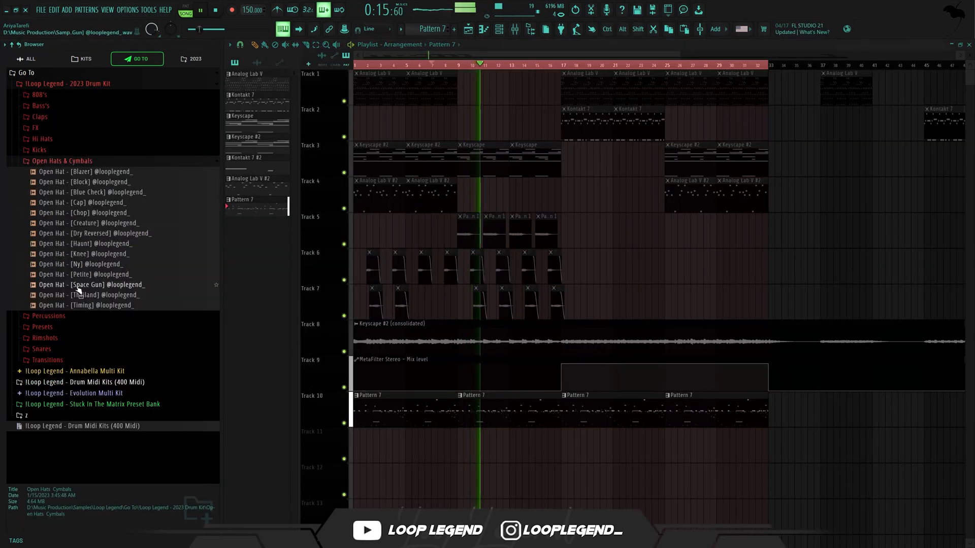
# Step: Load Open Hat - [Space Gun] from the 2023 Drum Kit's Open Hats & Cymbals folder into a new channel
pyautogui.click(77, 286)
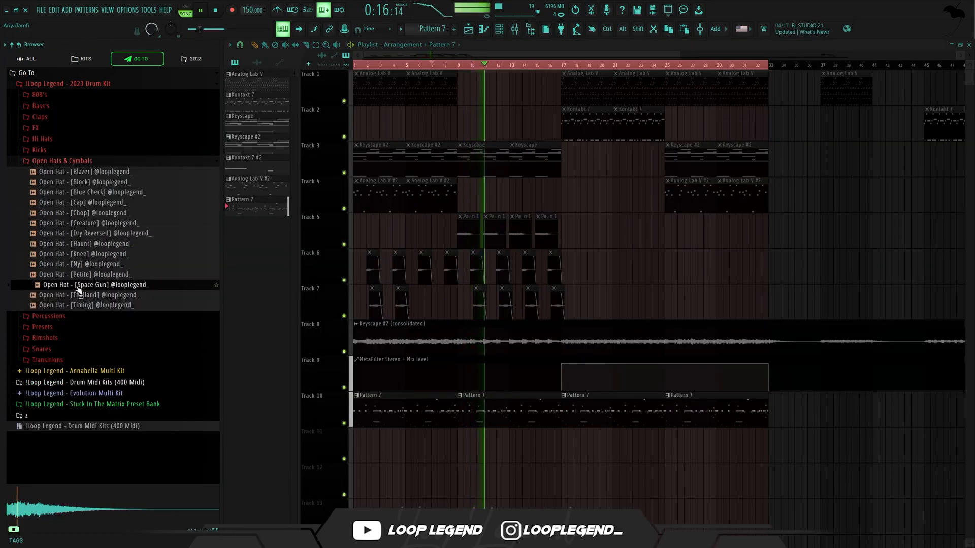
pyautogui.rightClick(79, 289)
pyautogui.click(107, 299)
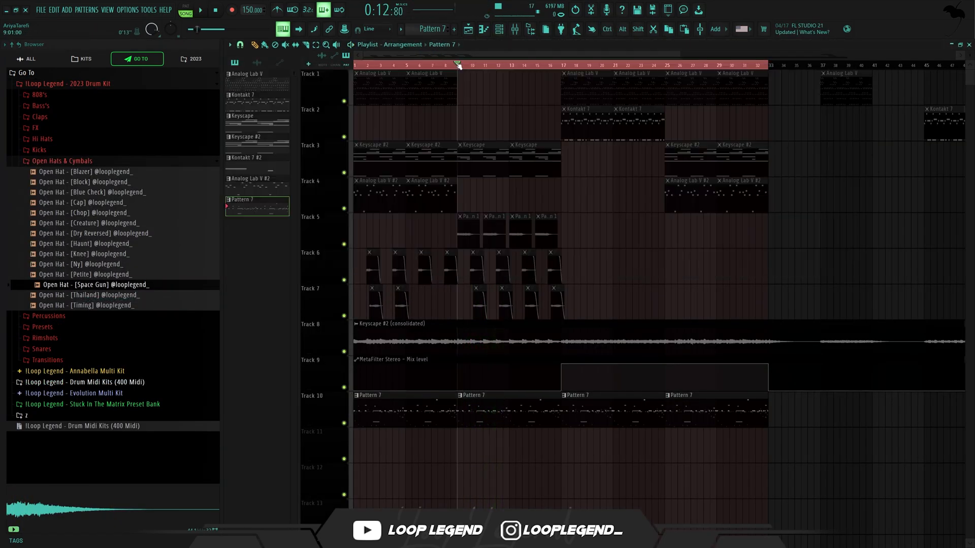
pyautogui.press('F6')
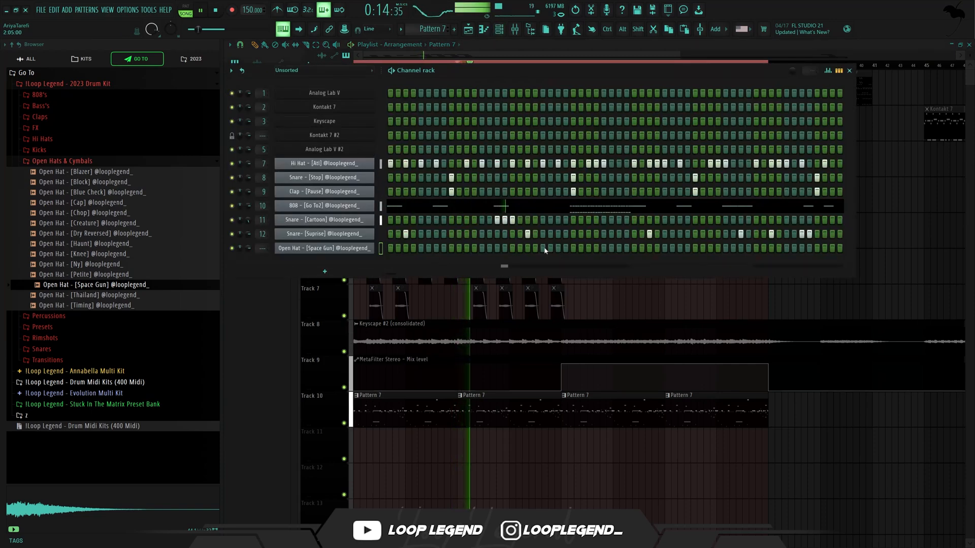
# Step: Place three C5 open hat notes from bar 2 to the start of bar 3 and repeat the two-bar phrase through bar 8
pyautogui.press('F7')
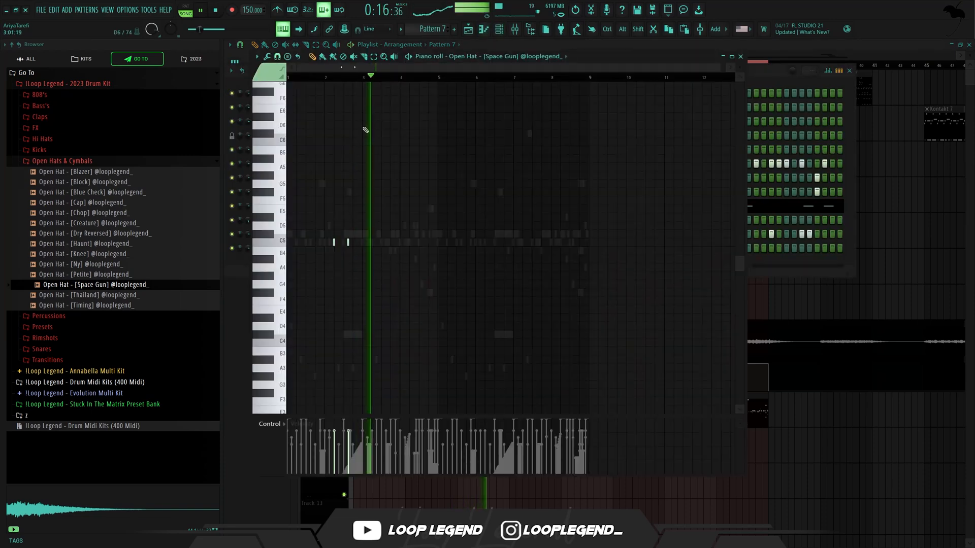
pyautogui.press('space')
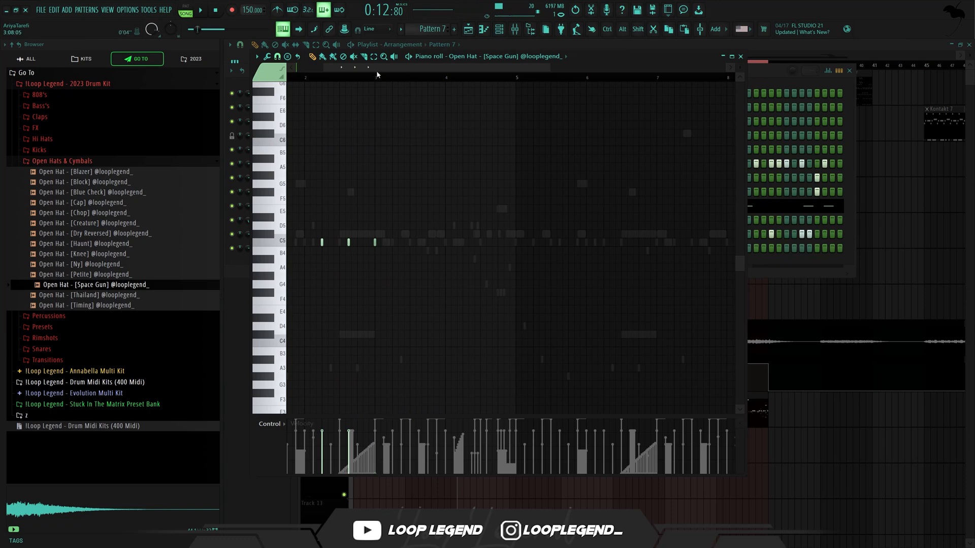
pyautogui.keyDown('ctrl'); pyautogui.moveTo(378, 78); pyautogui.dragTo(124, 165); pyautogui.keyUp('ctrl')
pyautogui.keyDown('ctrl'); pyautogui.keyDown('shift'); pyautogui.moveTo(435, 231); pyautogui.dragTo(419, 254); pyautogui.keyUp('shift'); pyautogui.keyUp('ctrl')
pyautogui.hotkey('ctrl', 'b')
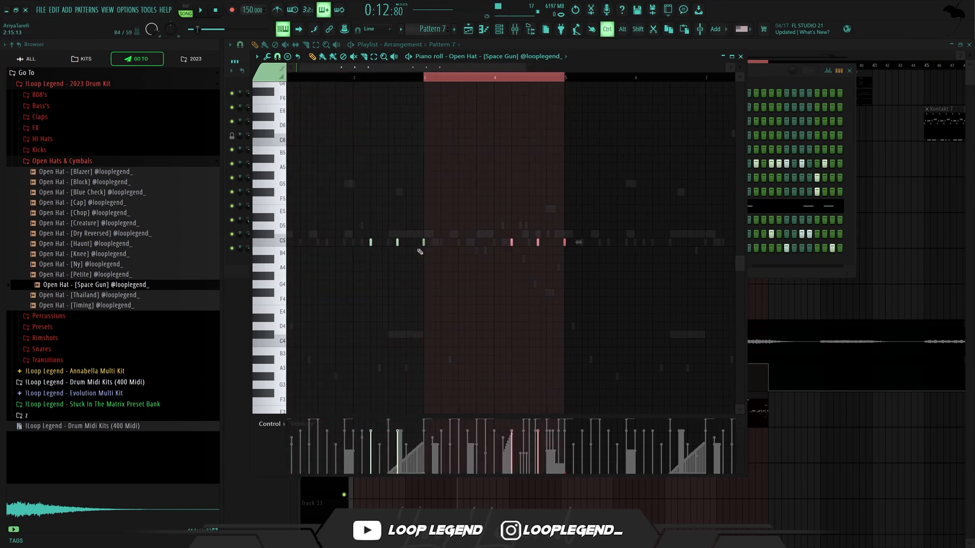
pyautogui.hotkey('ctrl', 'b')
pyautogui.scroll(-2, 433, 277)
pyautogui.hotkey('ctrl', 'b')
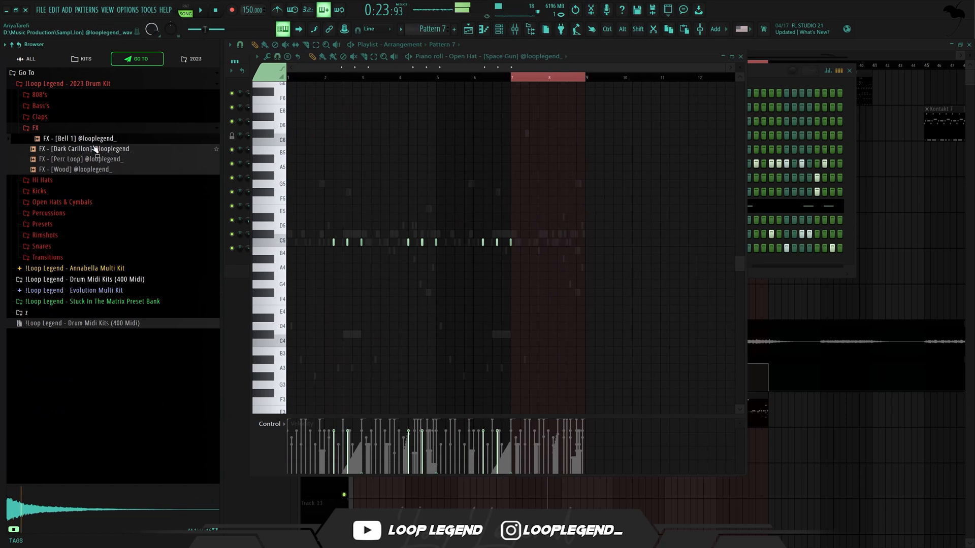
# Step: Load FX - [Dark Carillon] into a new channel and place a hit on the pattern's first step
pyautogui.click(94, 148)
pyautogui.click(93, 160)
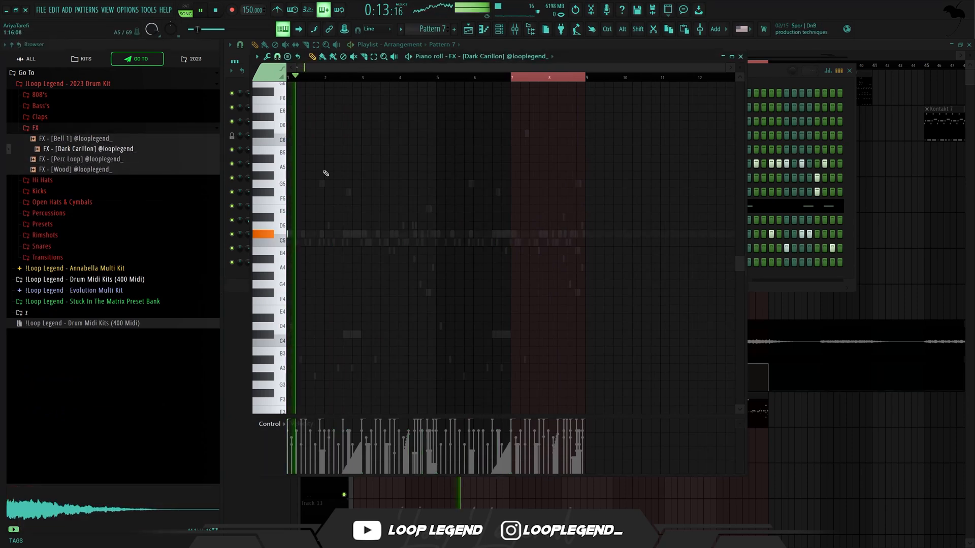
pyautogui.press('F6')
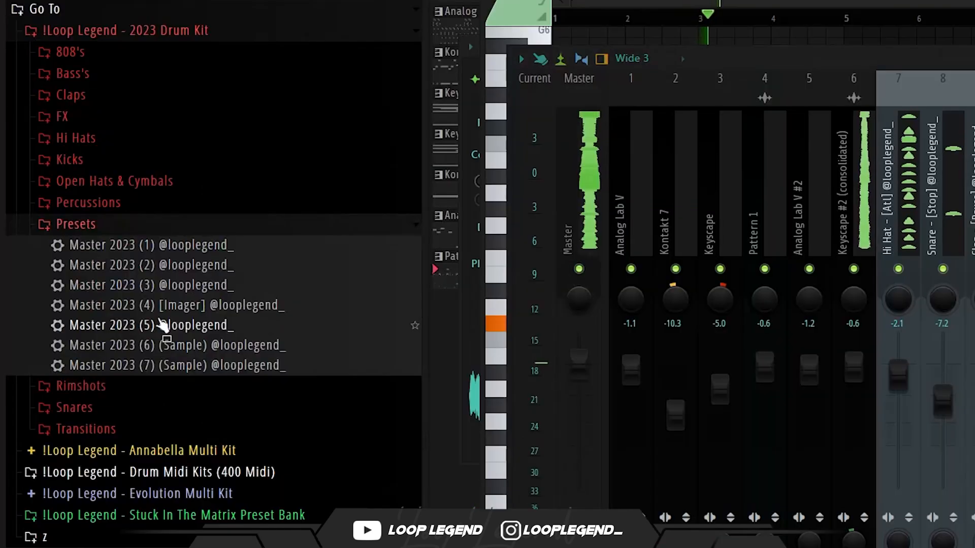
# Step: Try the Master 2023 (1) and Master 2023 (2) presets on the Master mixer track, ending with Master 2023 (1)
pyautogui.moveTo(152, 245); pyautogui.dragTo(566, 259)
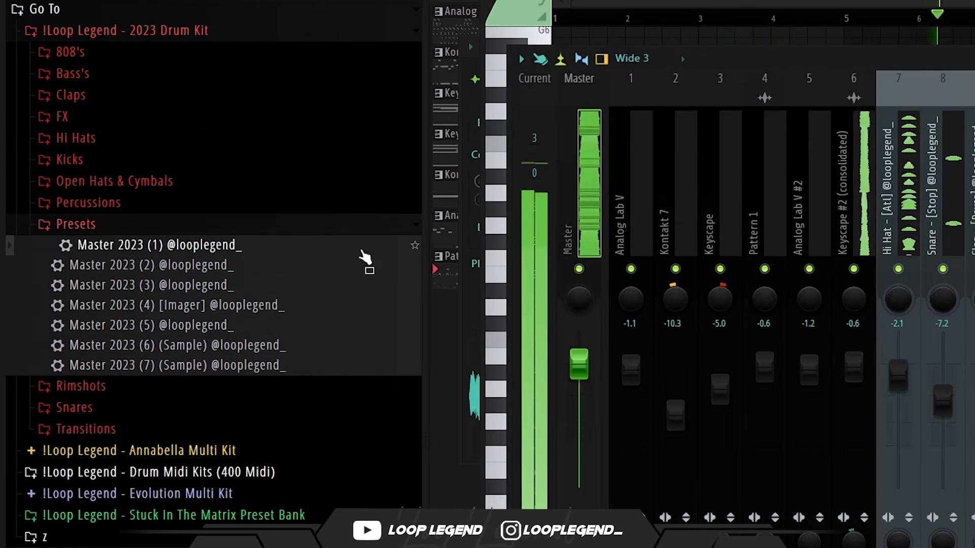
pyautogui.click(218, 265)
pyautogui.moveTo(217, 263); pyautogui.dragTo(567, 223)
pyautogui.moveTo(242, 248); pyautogui.dragTo(601, 208)
# Step: Solo the Keyscape #2 (consolidated) mixer track and reset its fader to the default level
pyautogui.rightClick(854, 268)
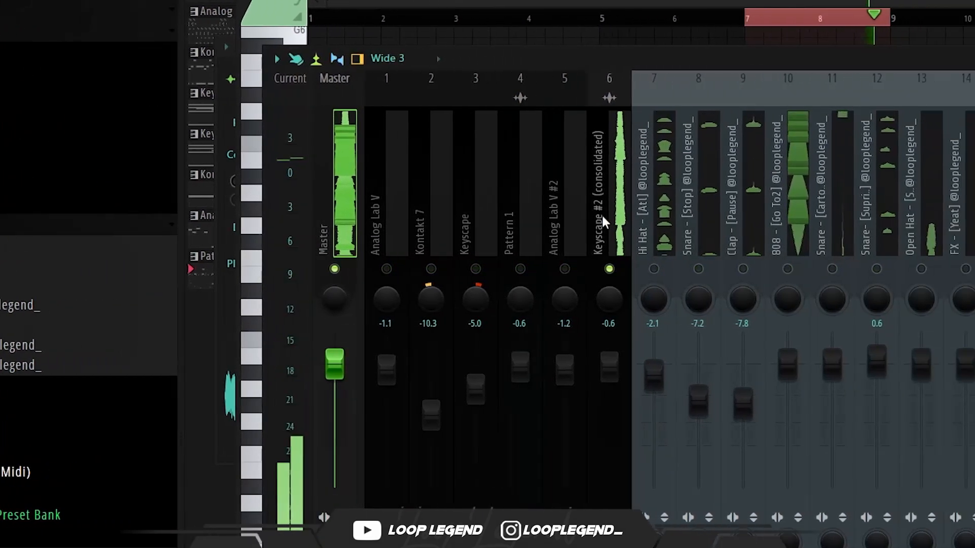
pyautogui.click(847, 218)
pyautogui.keyDown('alt'); pyautogui.click(494, 373); pyautogui.keyUp('alt')
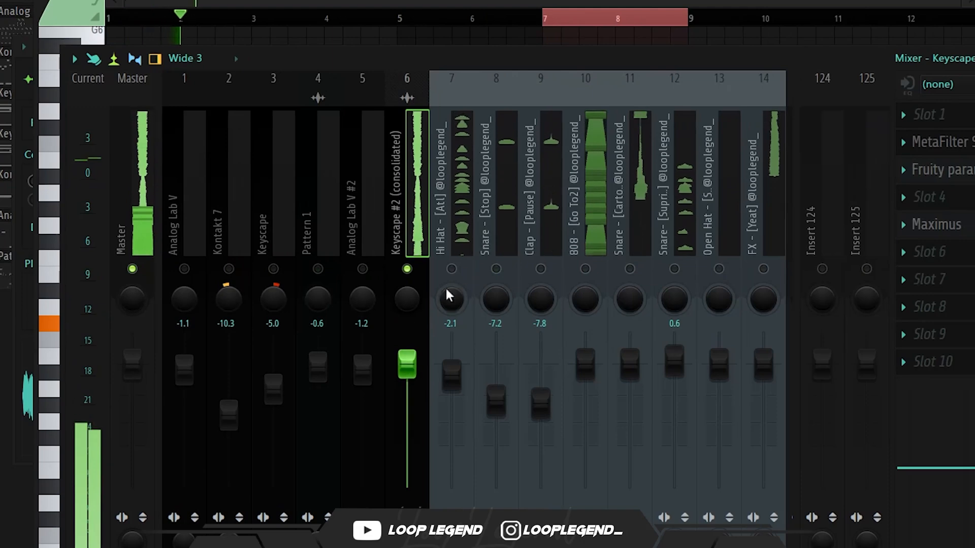
# Step: Unmute the Hi Hat - [Atl] mixer track and set its level to -3.3 dB
pyautogui.click(536, 269)
pyautogui.click(462, 216)
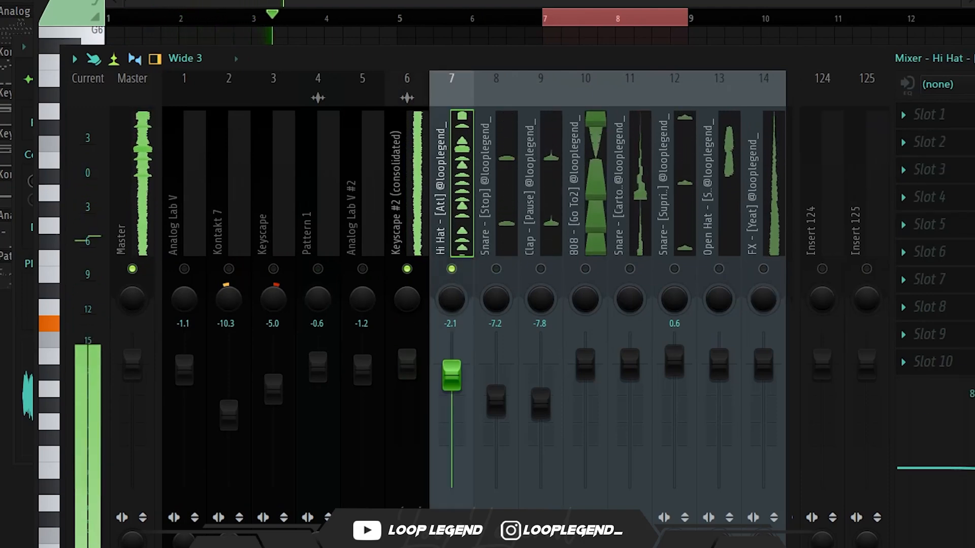
pyautogui.moveTo(460, 366); pyautogui.dragTo(460, 372)
# Step: Unmute the Snare - [Stop] and Clap - [Pause] mixer tracks and lower them together to -7.5 and -8.1 dB
pyautogui.click(497, 268)
pyautogui.click(540, 269)
pyautogui.click(539, 218)
pyautogui.keyDown('ctrl'); pyautogui.keyDown('shift'); pyautogui.click(512, 213); pyautogui.keyUp('shift'); pyautogui.keyUp('ctrl')
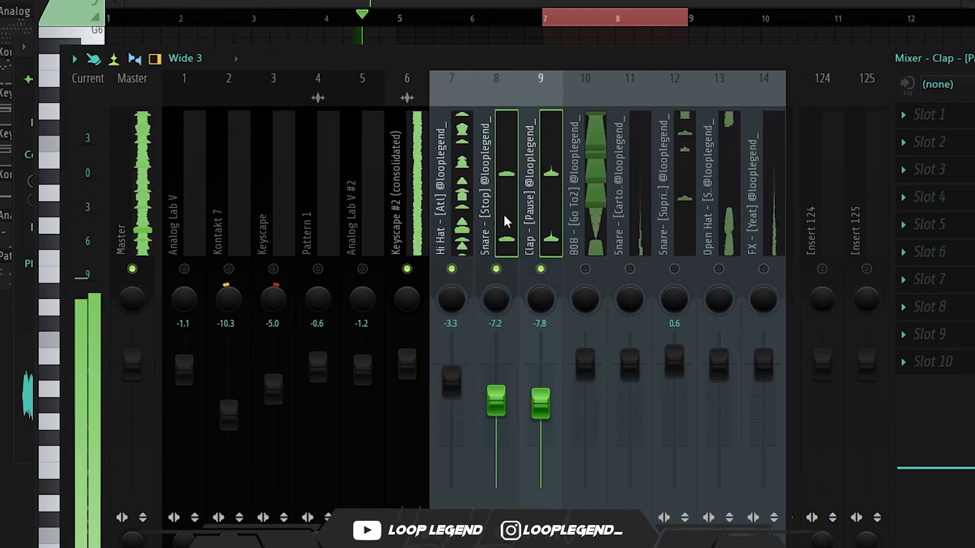
pyautogui.moveTo(541, 408); pyautogui.dragTo(542, 412)
# Step: Unmute the Snare - [Cartoon] mixer track and set its level to -3.8 dB
pyautogui.click(616, 253)
pyautogui.click(629, 268)
pyautogui.scroll(-3, 583, 246)
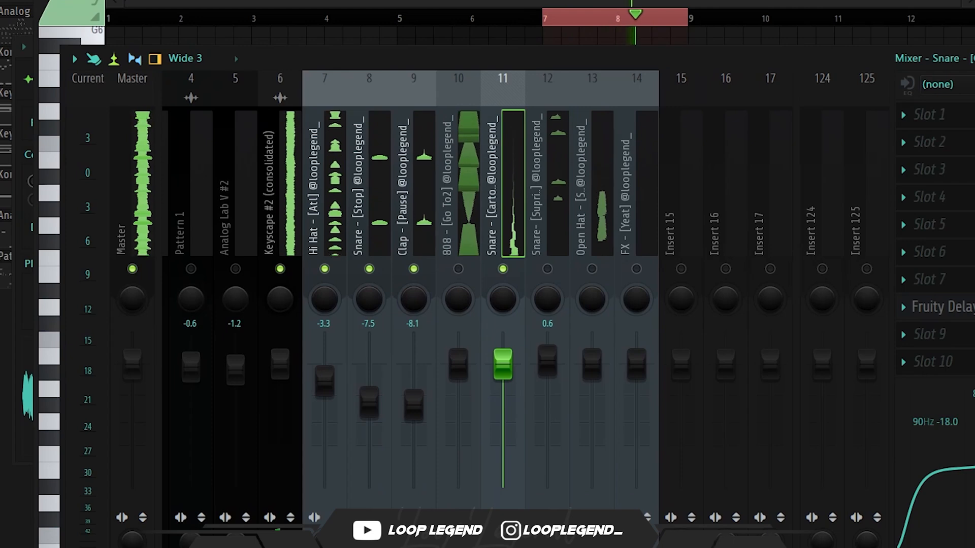
pyautogui.moveTo(503, 364); pyautogui.dragTo(503, 385)
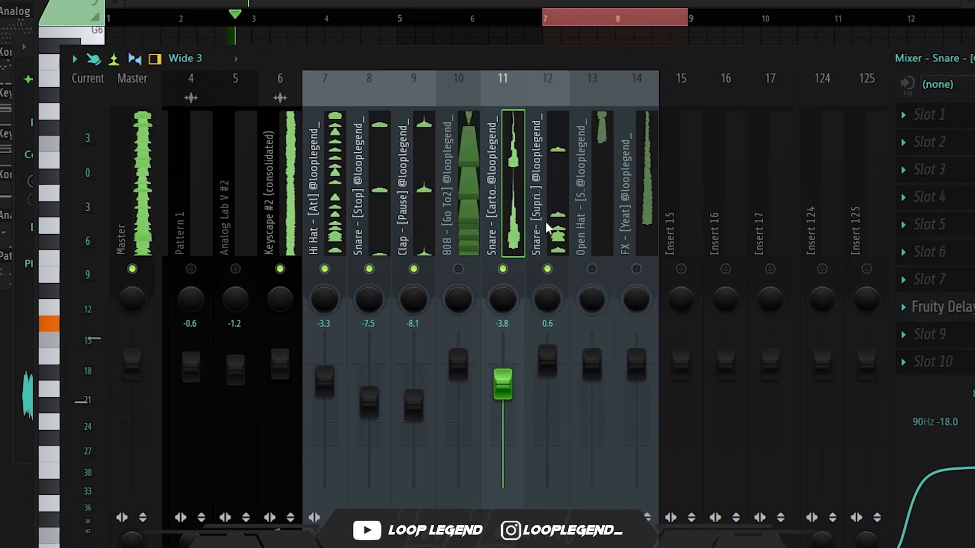
# Step: Pan Snare- [Suprise] slightly right and the Open Hat track further right, setting Open Hat to -1.0 dB and FX - [Yeat] to -1.1 dB
pyautogui.click(550, 246)
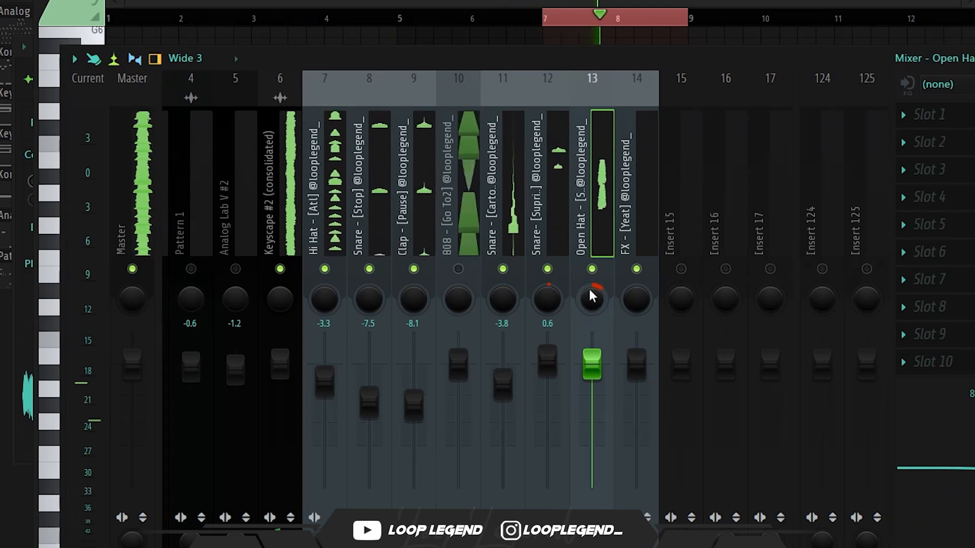
pyautogui.click(650, 250)
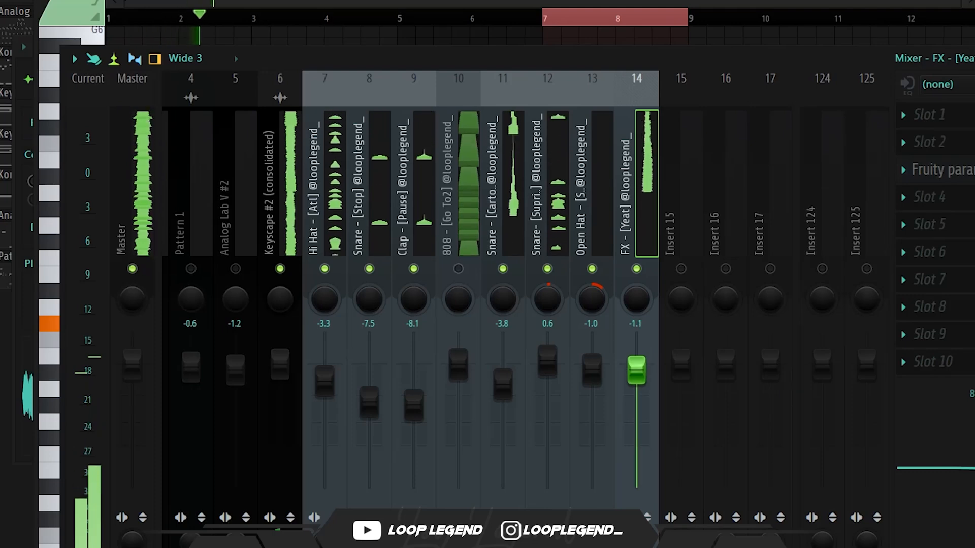
# Step: Lower the Hi Hat - [Atl] mixer track to -3.8 dB and select the Keyscape #2 (consolidated) track
pyautogui.click(328, 234)
pyautogui.click(184, 226)
pyautogui.click(327, 239)
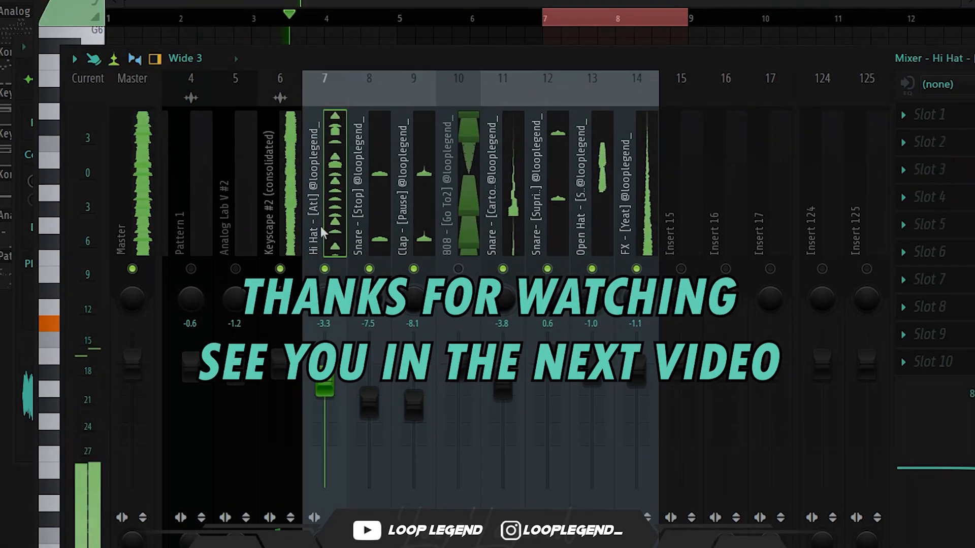
pyautogui.click(279, 203)
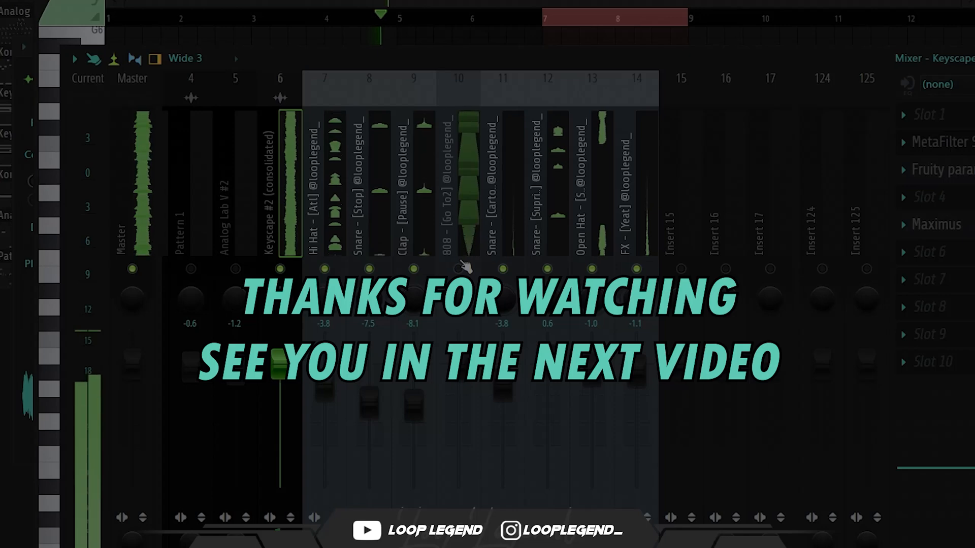